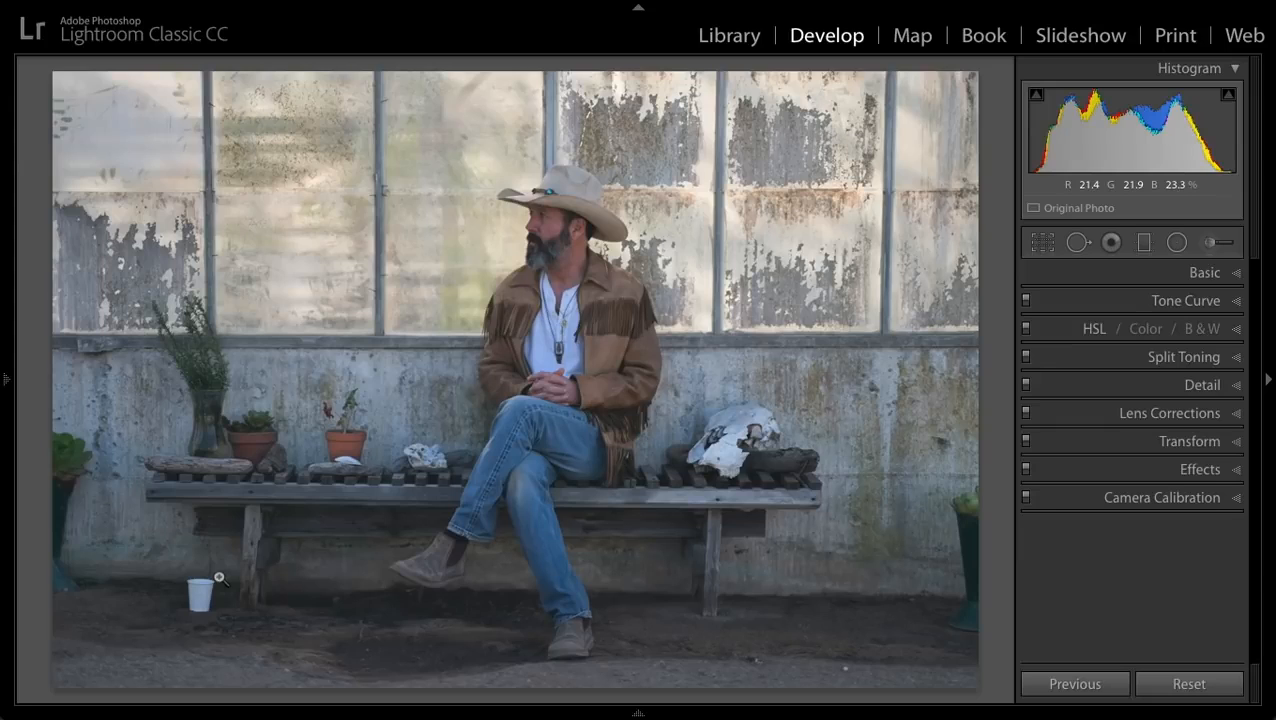
- Set the photo's basic tone to Exposure +0.95, Contrast +47, Highlights -57, Shadows +31 and Blacks -28
click(1201, 273)
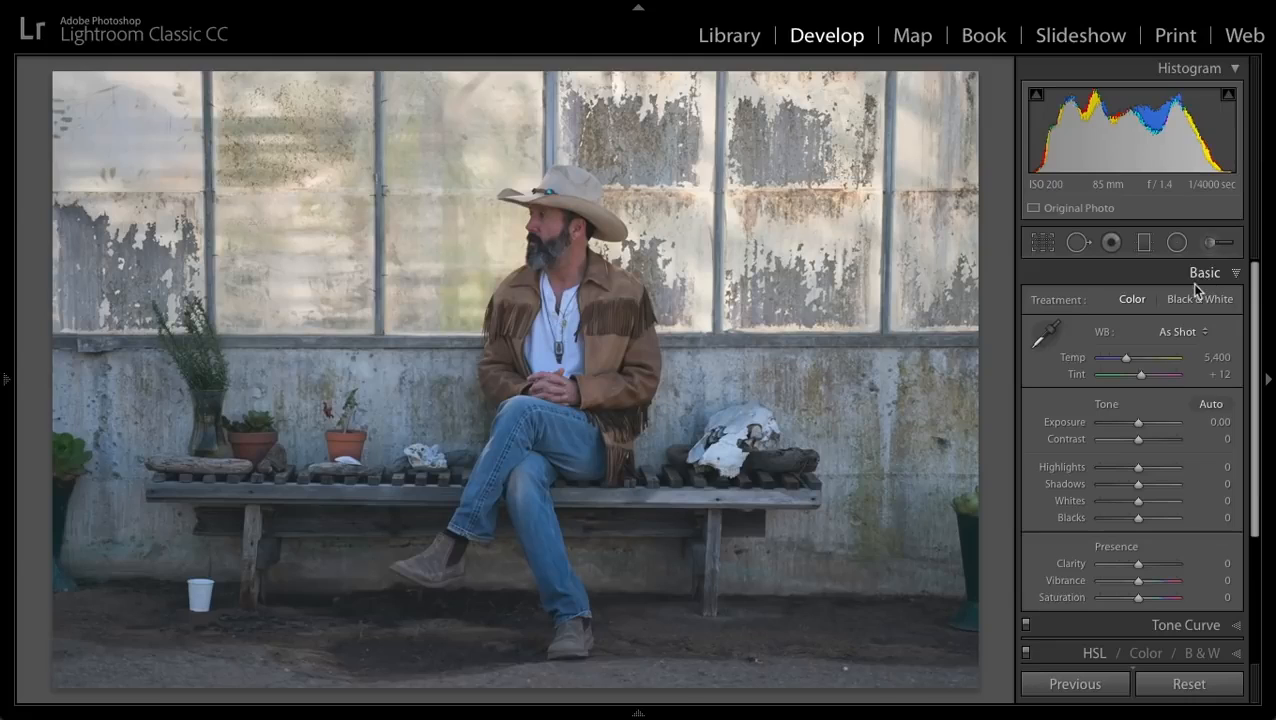
drag(1137, 426, 1159, 444)
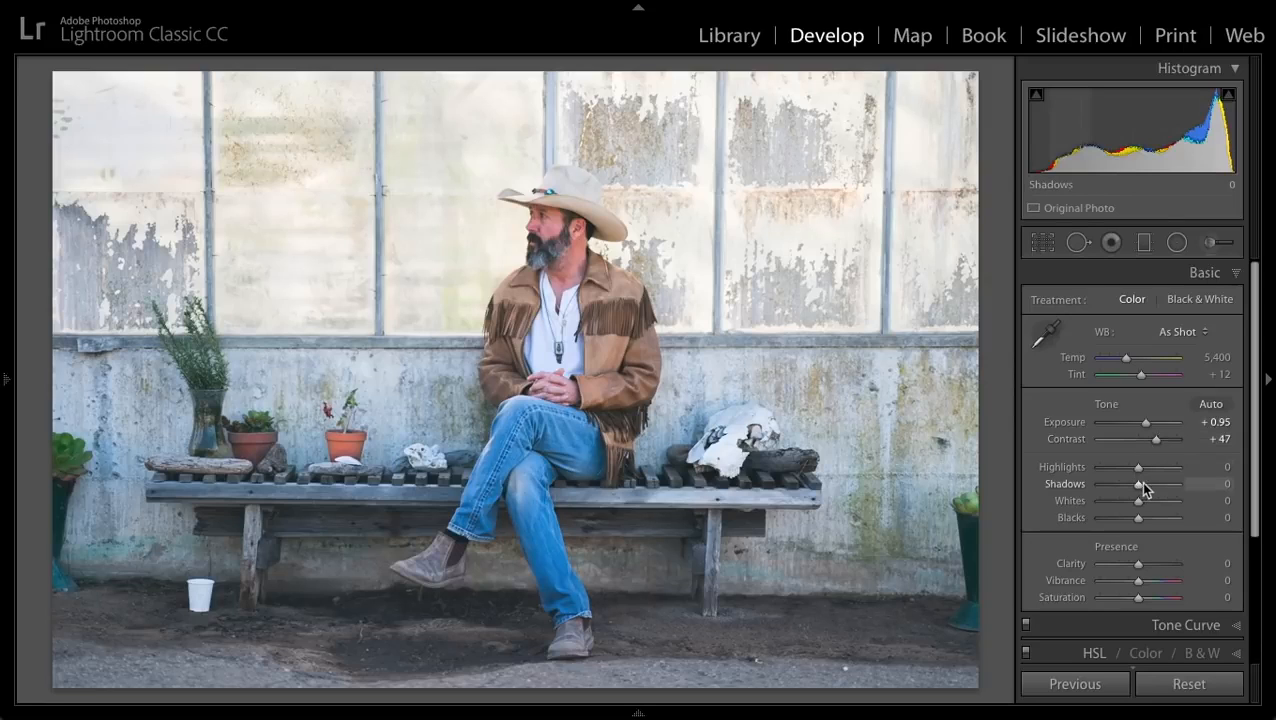
drag(1143, 488, 1114, 471)
drag(1137, 517, 1126, 518)
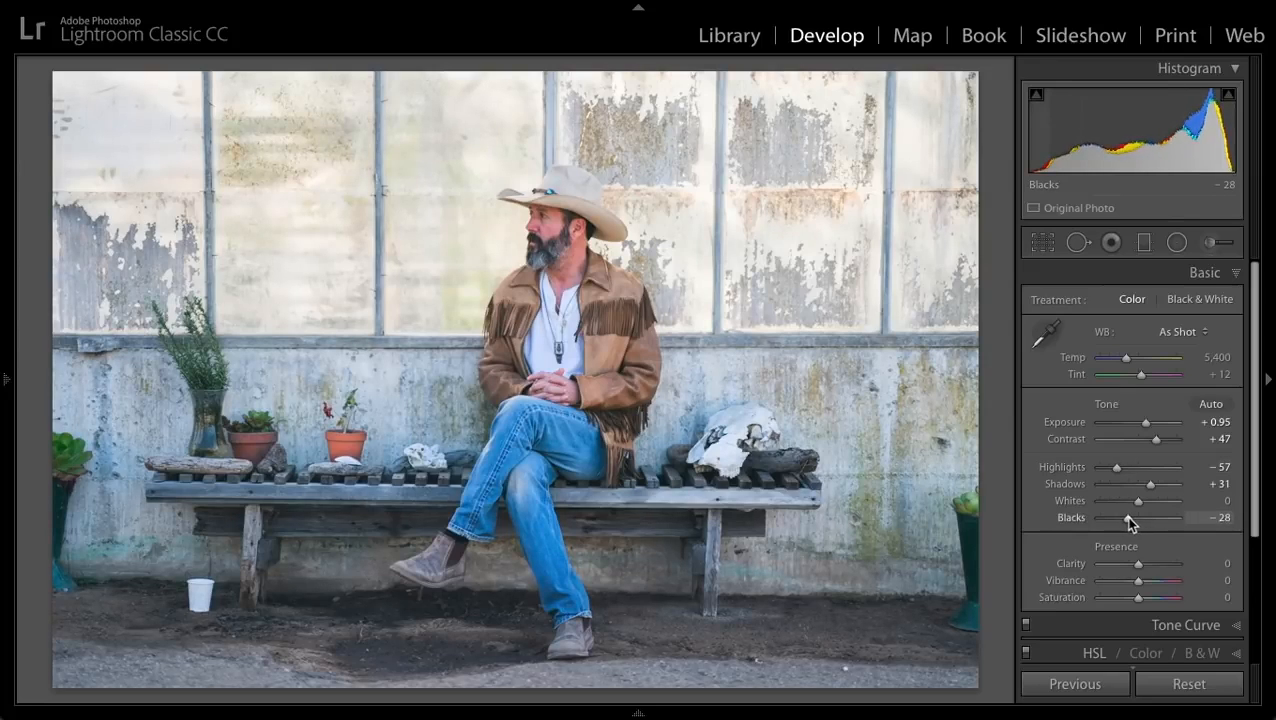
- Warm the white balance to a temperature of 7,001 and set Clarity to +21 and Vibrance to -15
drag(1126, 358, 1133, 365)
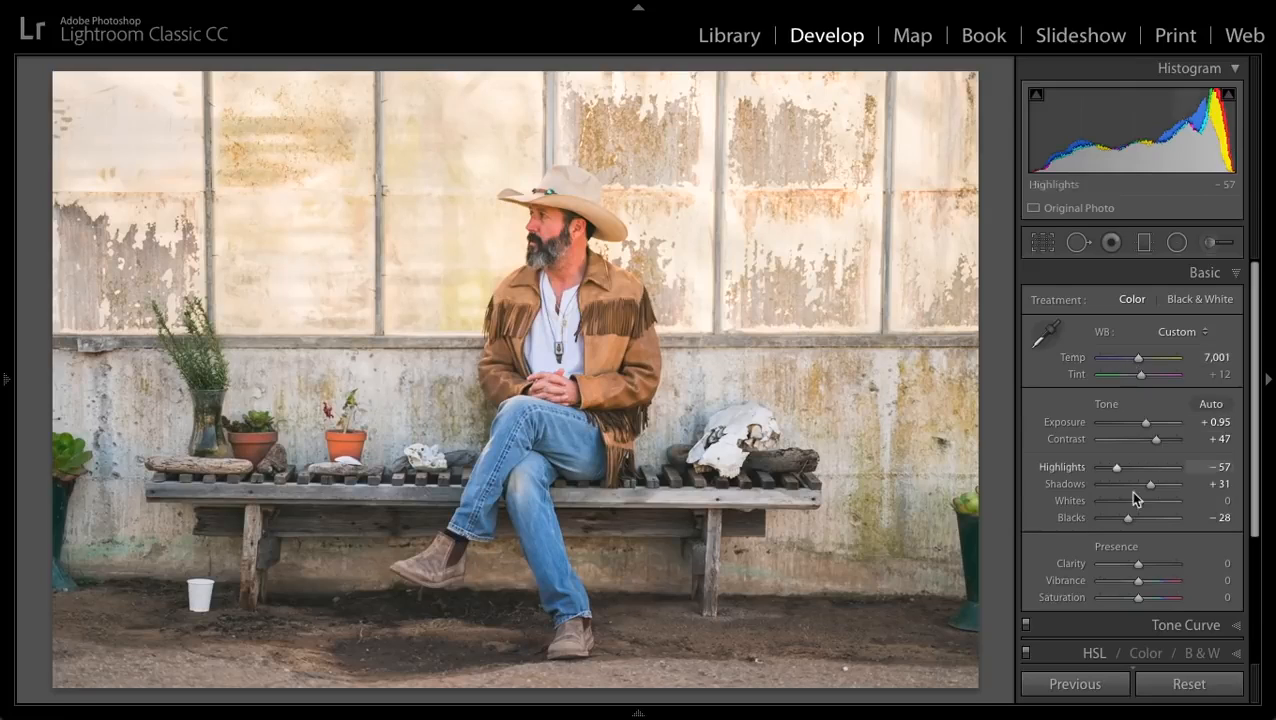
drag(1137, 565, 1145, 566)
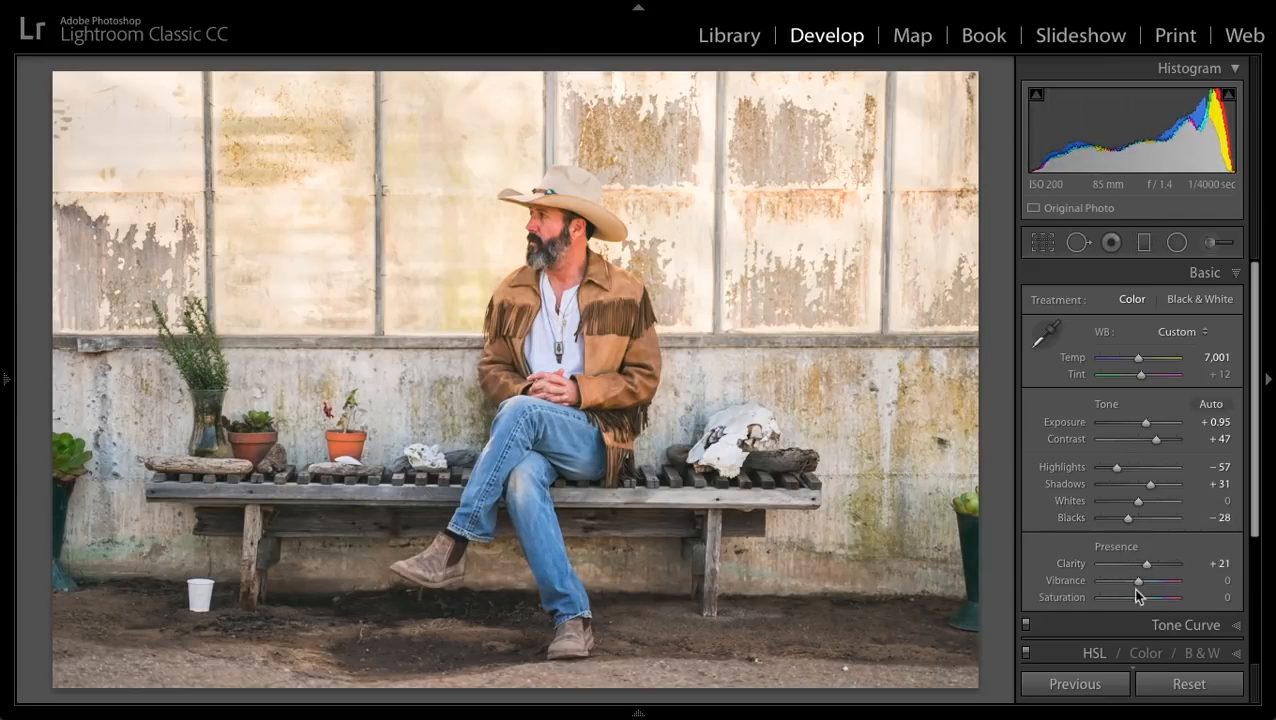
drag(1137, 581, 1132, 582)
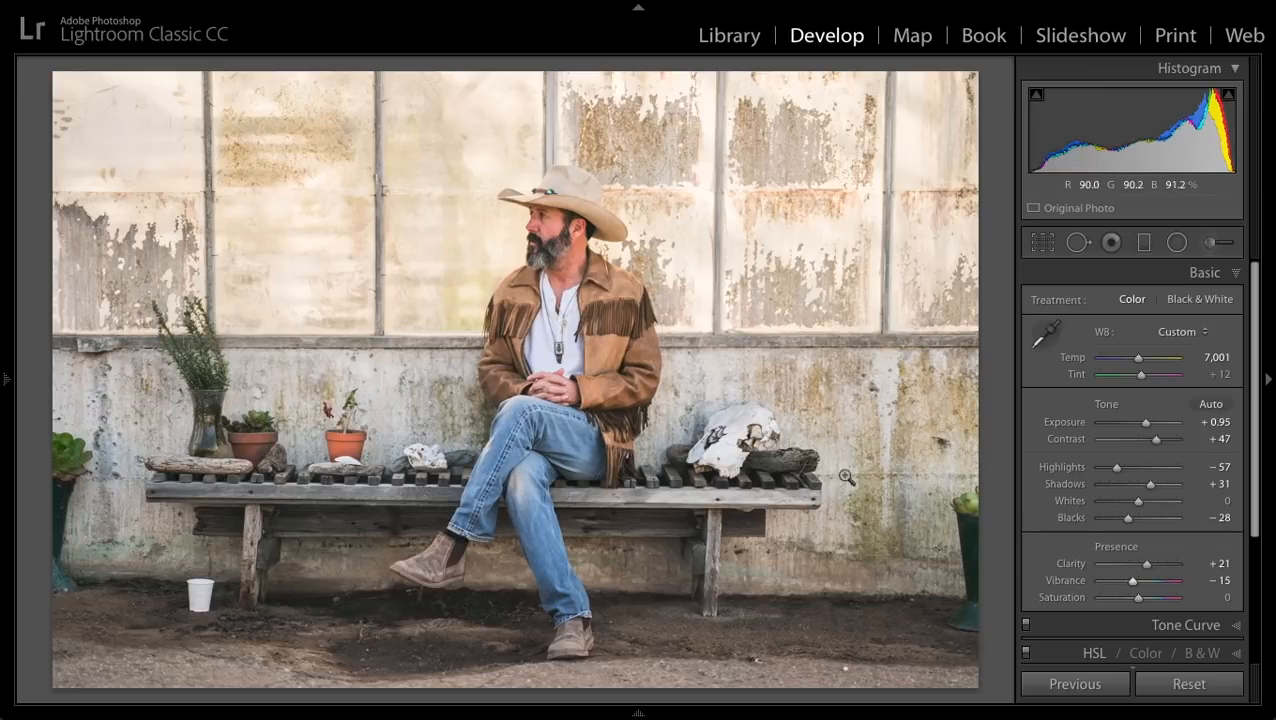
- Refine the basic adjustments to Temp 7,169, Clarity +3 and Blacks -2
drag(1137, 360, 1138, 357)
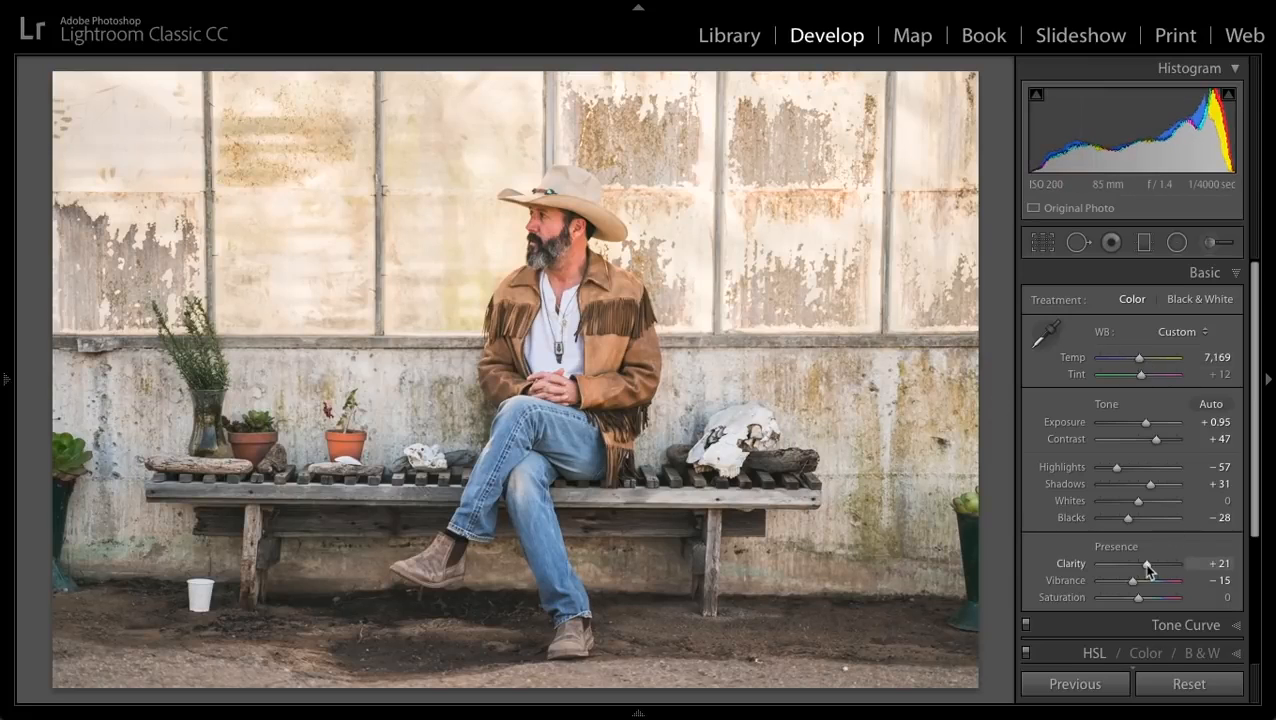
drag(1147, 568, 1139, 566)
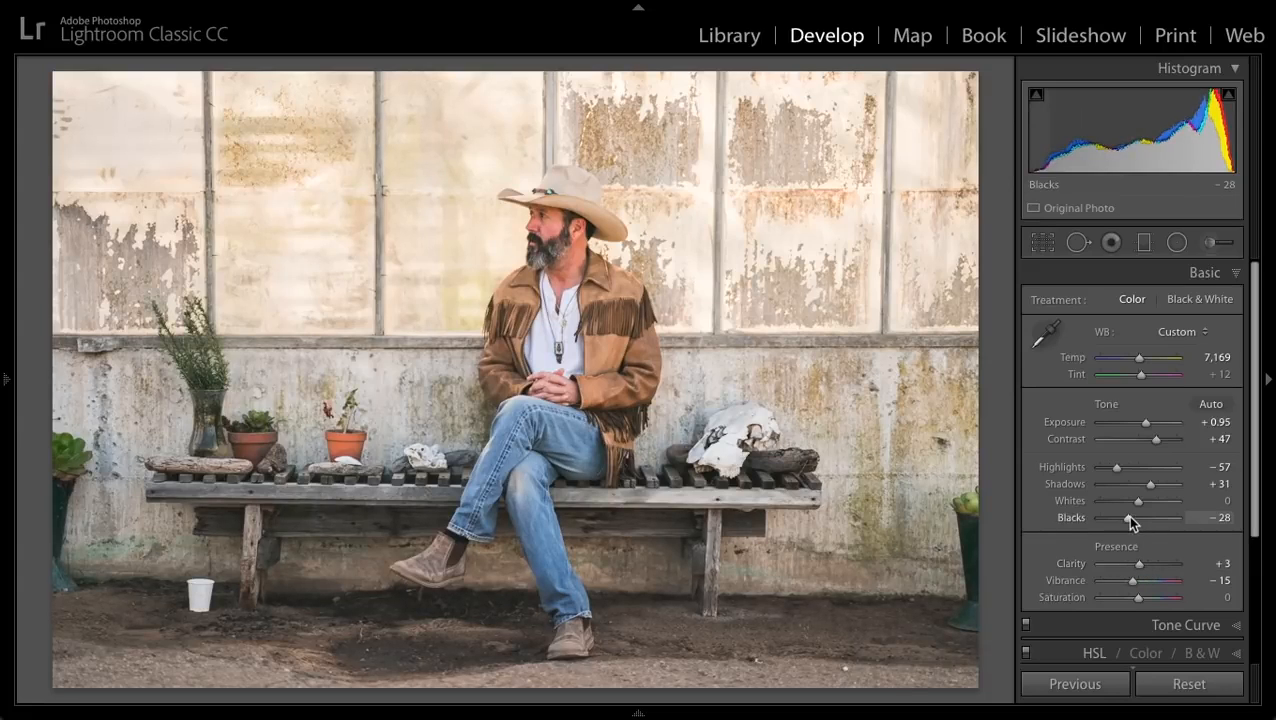
drag(1126, 514, 1140, 520)
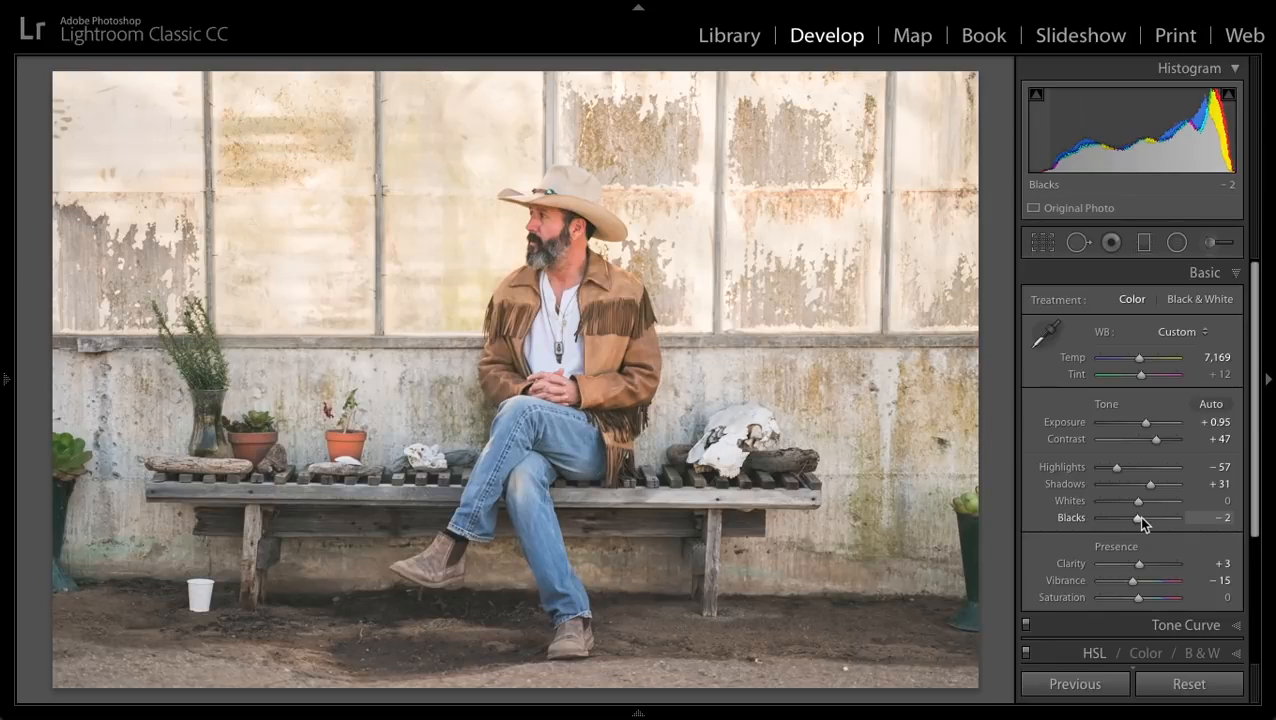
- Lower the saturation of the reds and oranges, and set their HSL luminance to Red +15 and Orange +25
drag(1256, 464, 1253, 530)
click(1093, 542)
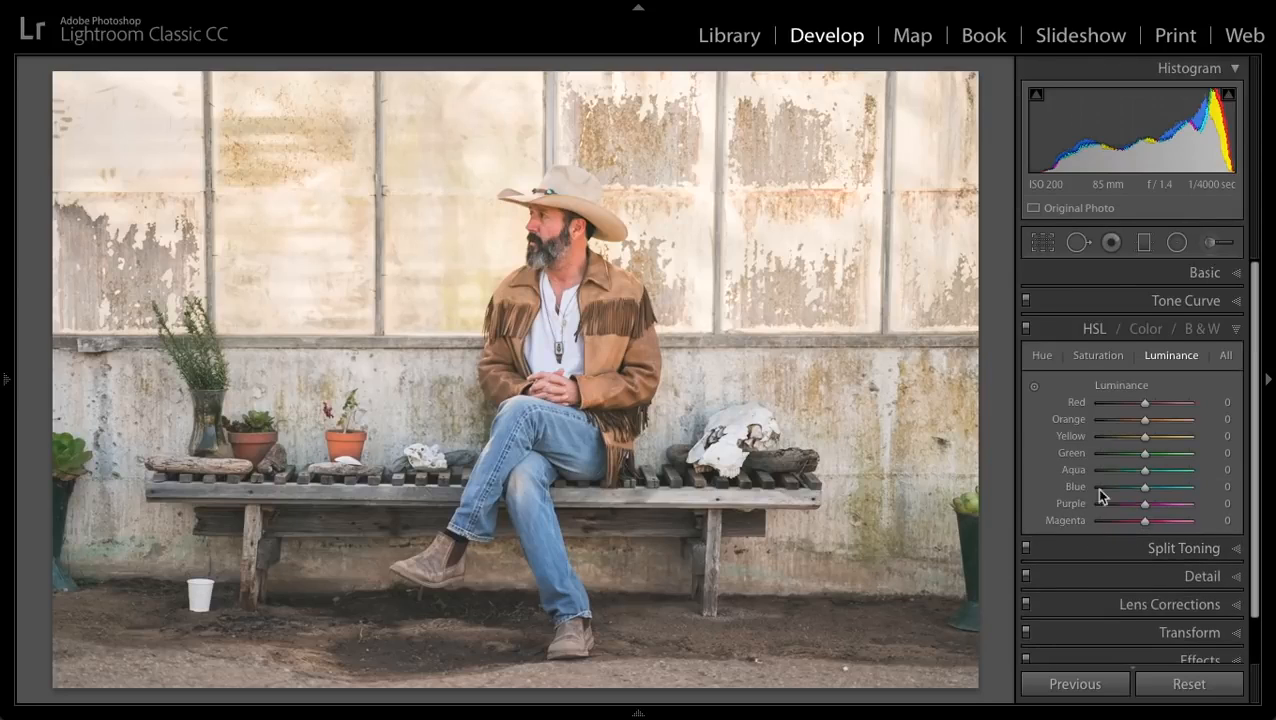
click(1096, 355)
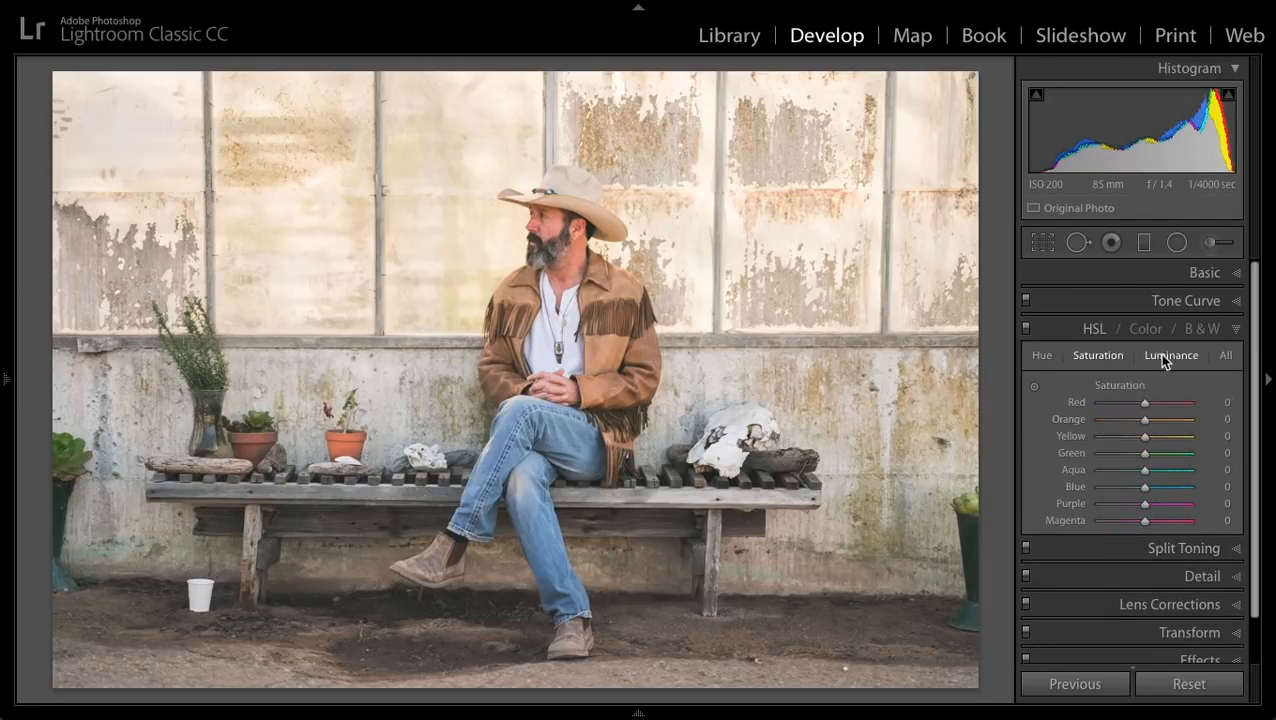
click(1163, 357)
click(1097, 355)
drag(1141, 421, 1130, 403)
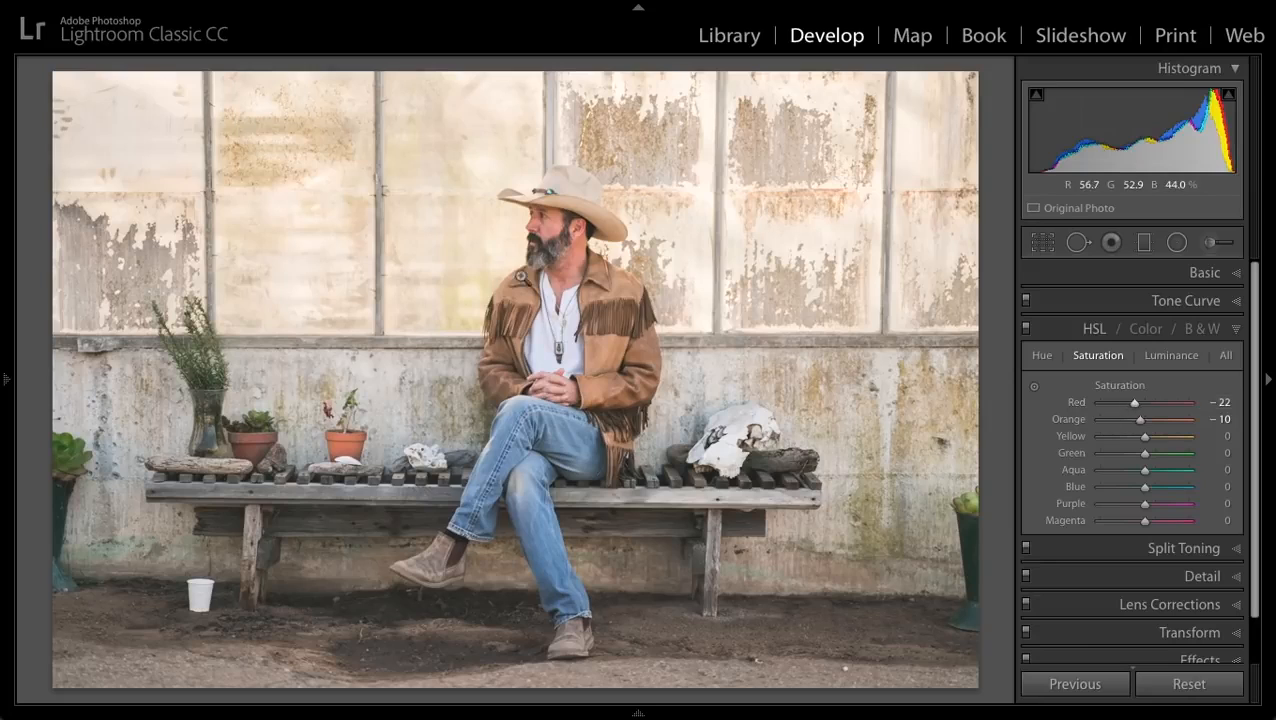
click(1157, 357)
mouse_move(1145, 419)
mouse_down()
mouse_move(1160, 420)
mouse_move(1149, 402)
mouse_up()
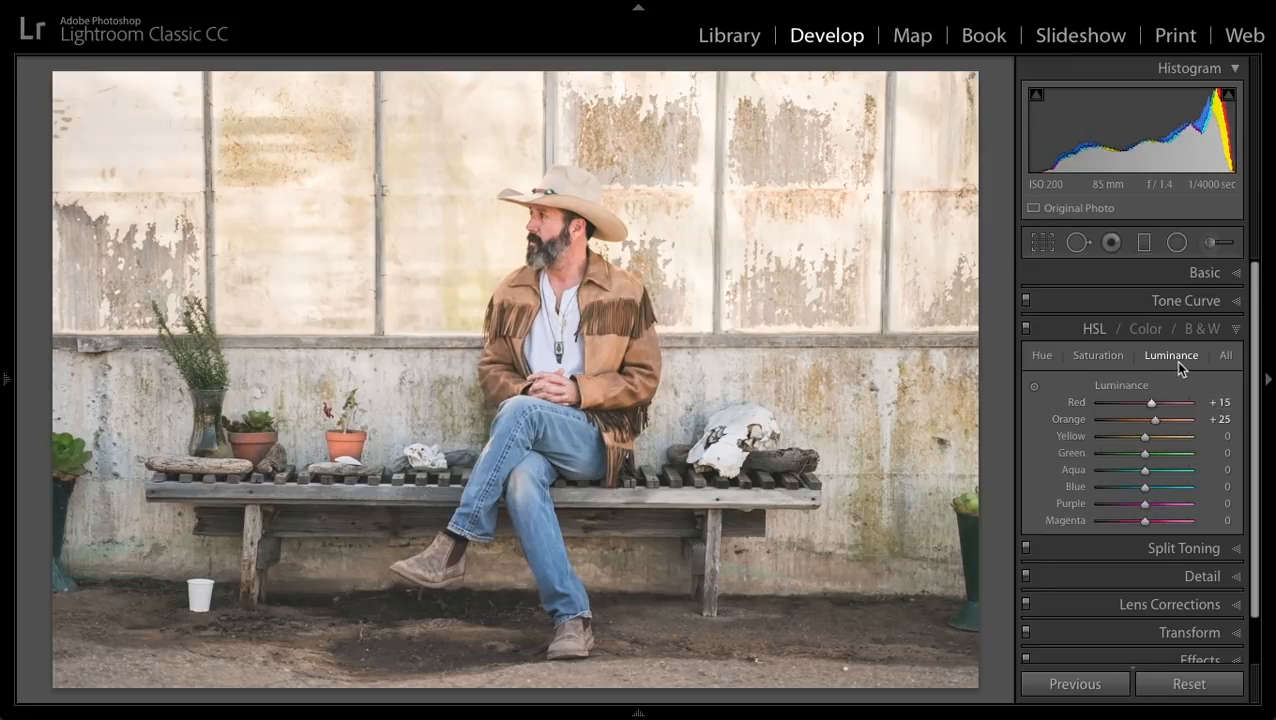
click(1236, 330)
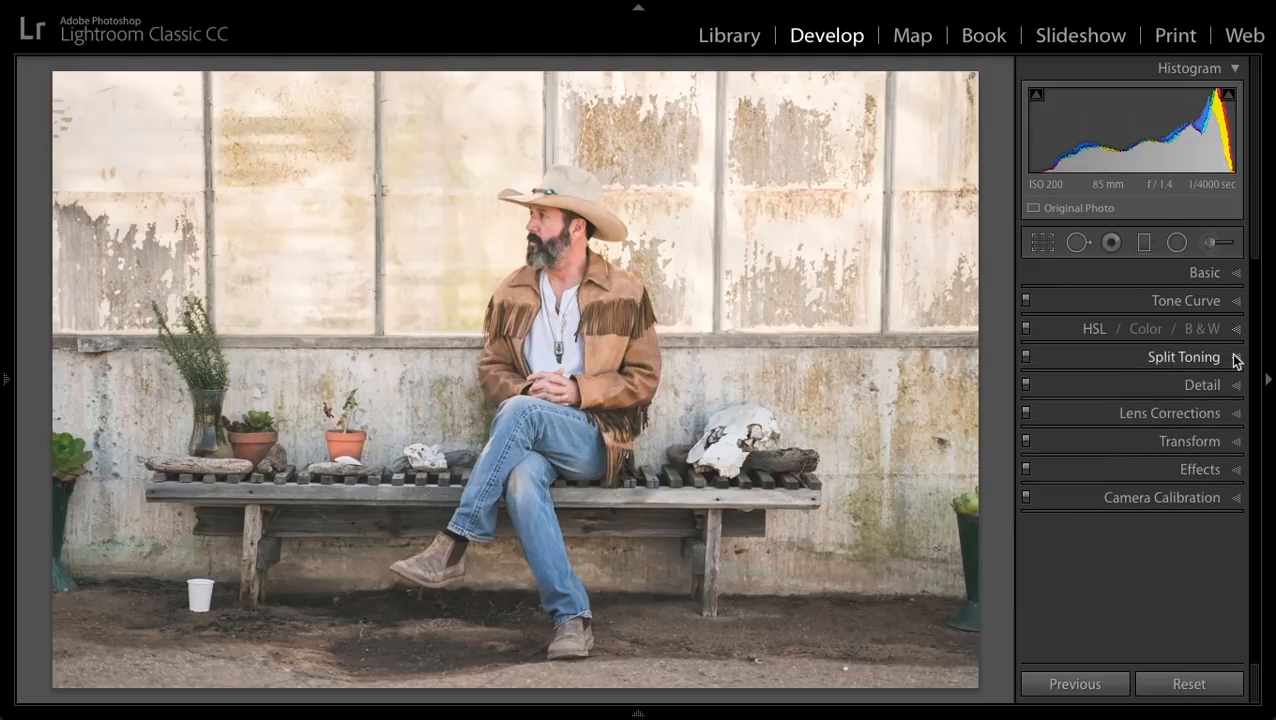
- Split-tone the highlights with Hue 63 and Saturation 14
click(1235, 357)
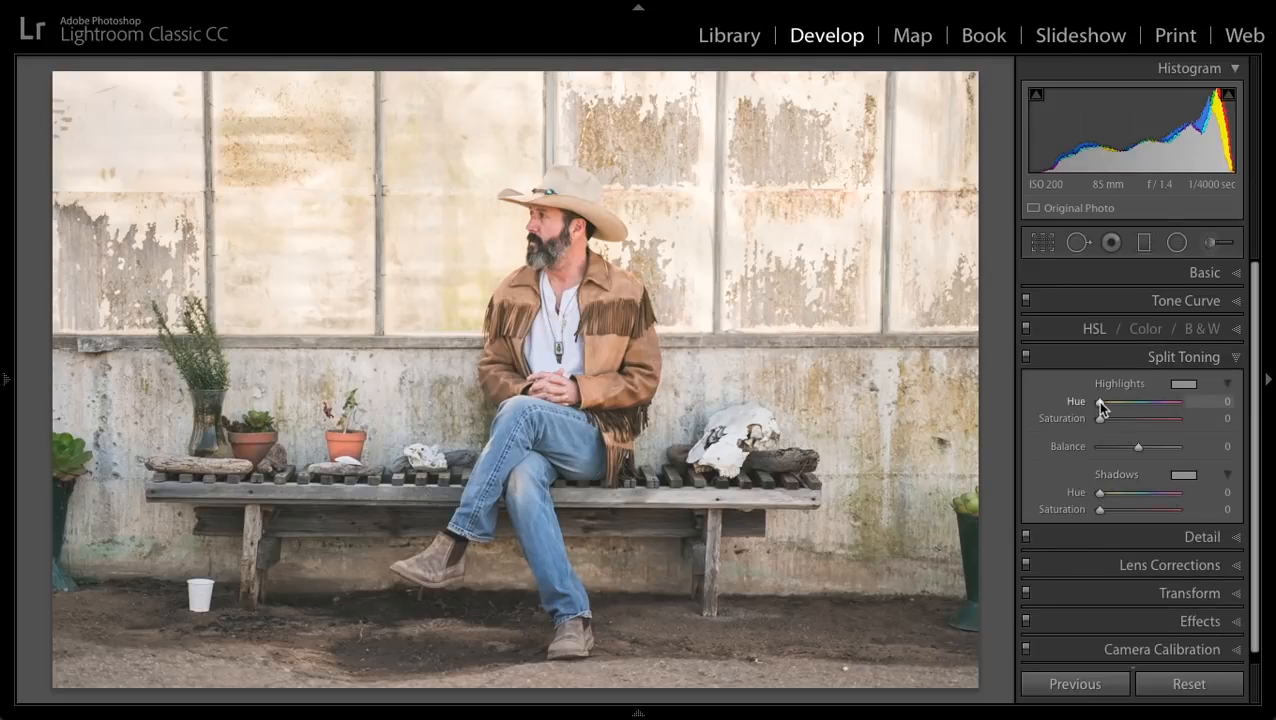
key(alt)
mouse_move(1101, 408)
mouse_down()
mouse_move(1117, 408)
mouse_move(1111, 419)
mouse_up()
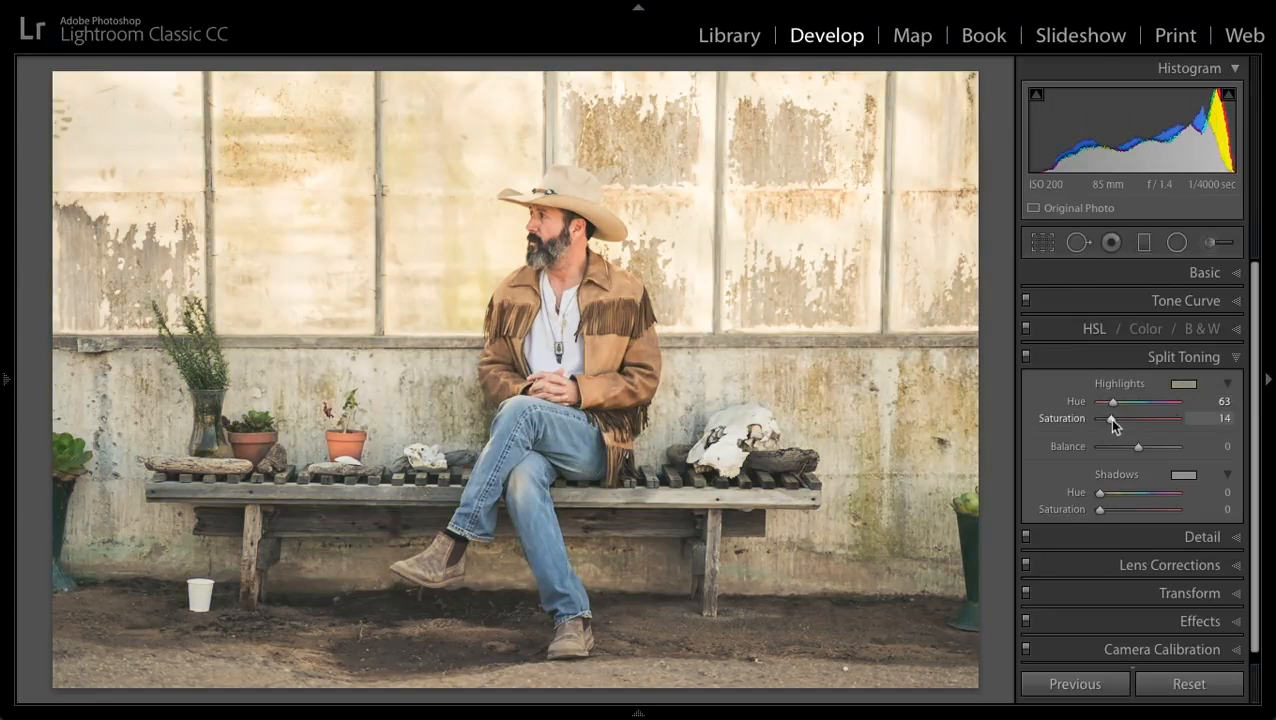
- Readjust the basic settings to Exposure +1.15, Contrast +45, Highlights -86 and Temp 7,878
click(1236, 276)
drag(1124, 422, 1100, 467)
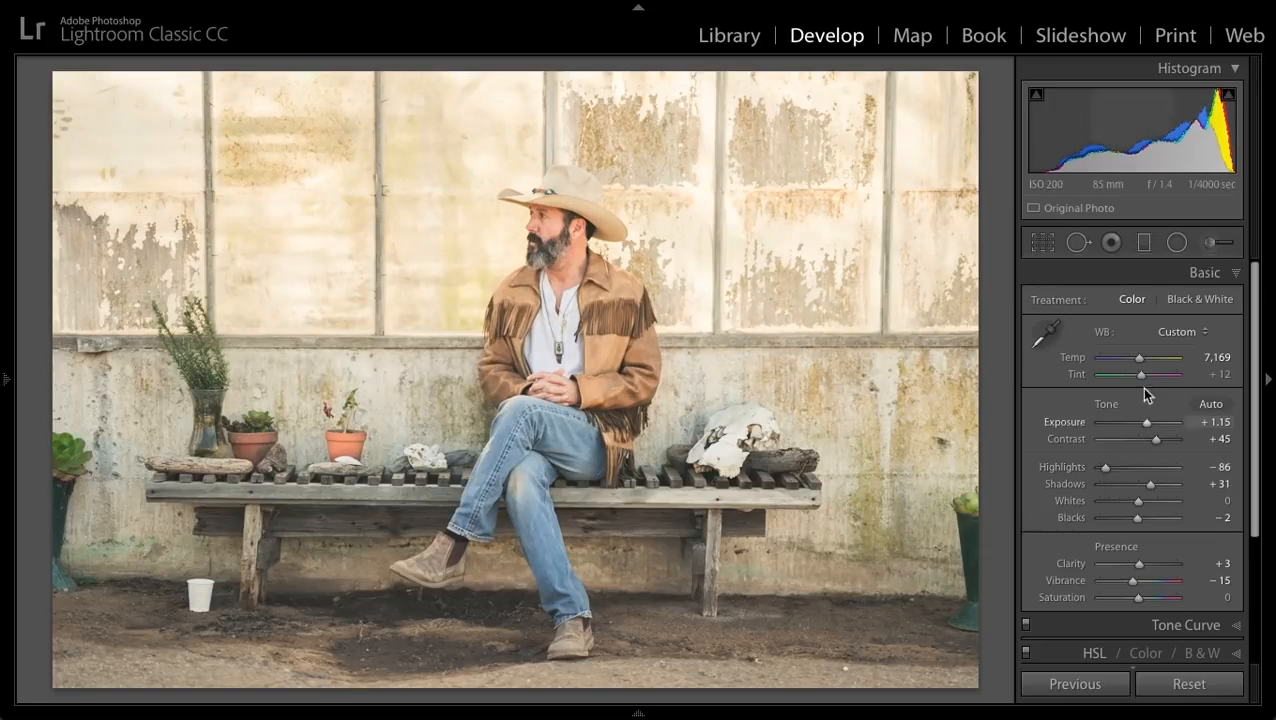
drag(1139, 359, 1141, 357)
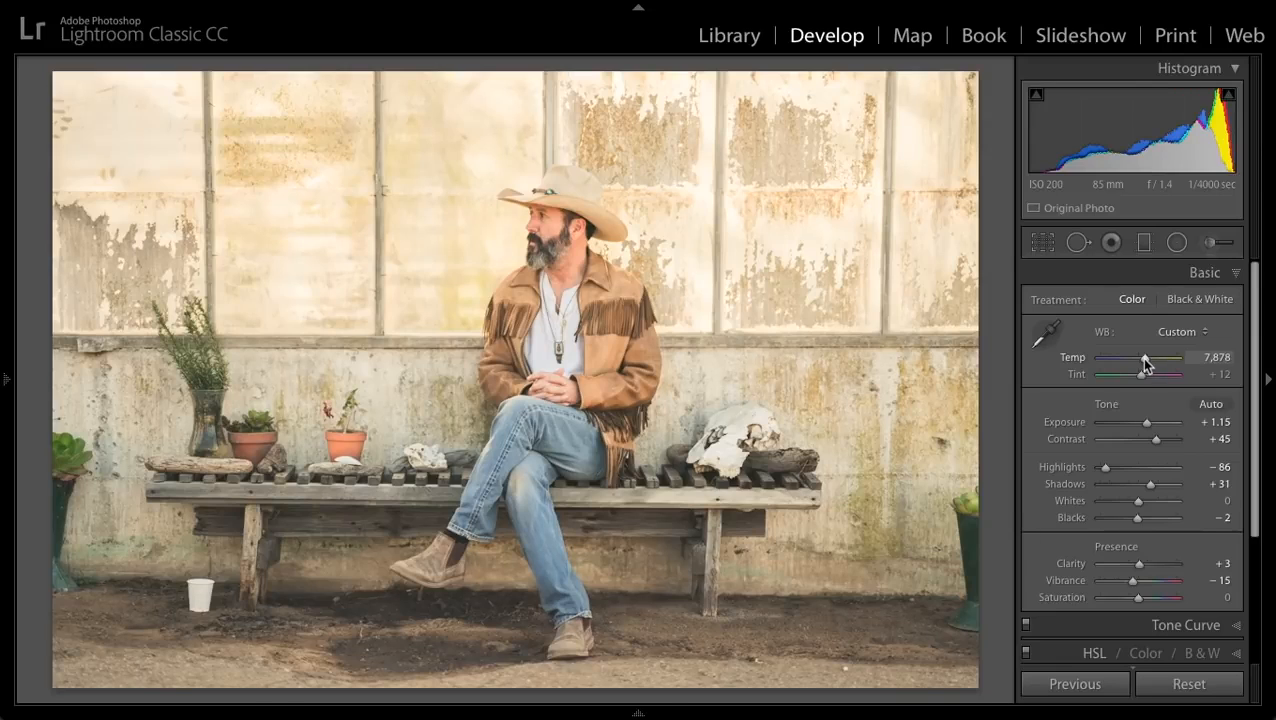
- Compare the edit with the unedited photo and set the white balance temperature to 6,659
key(backslash)
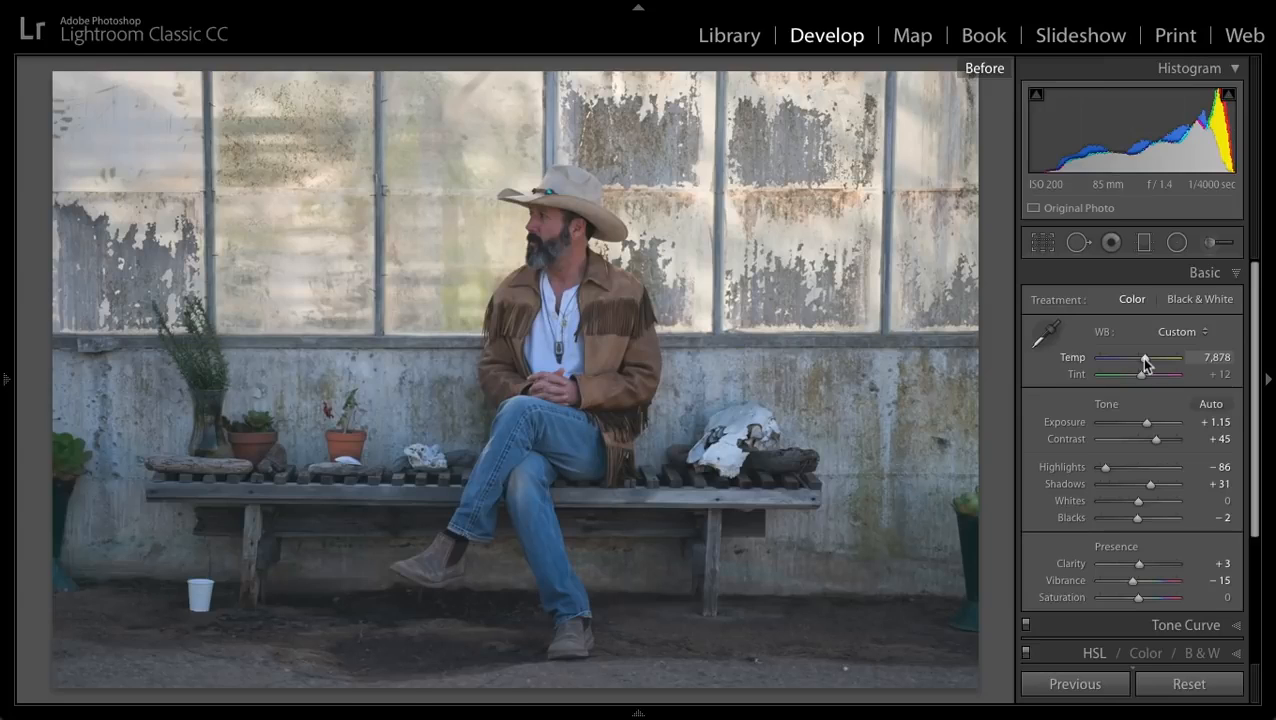
key(backslash)
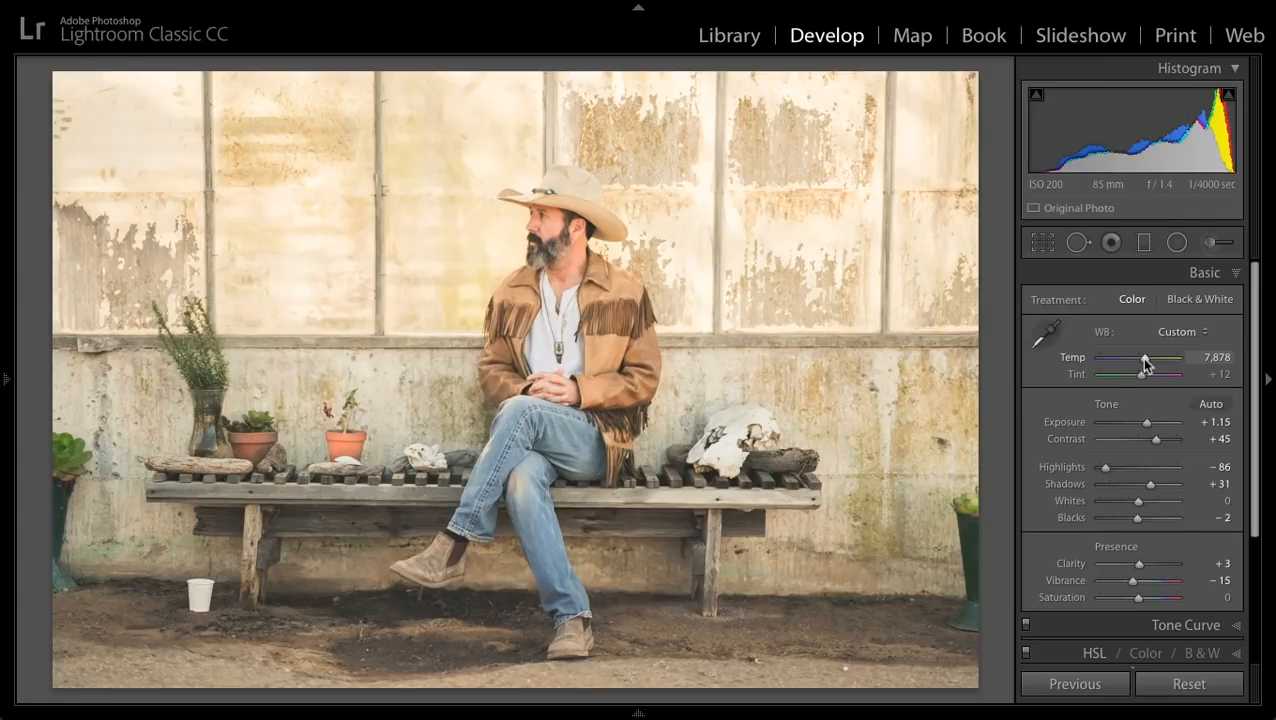
drag(1141, 358, 1136, 365)
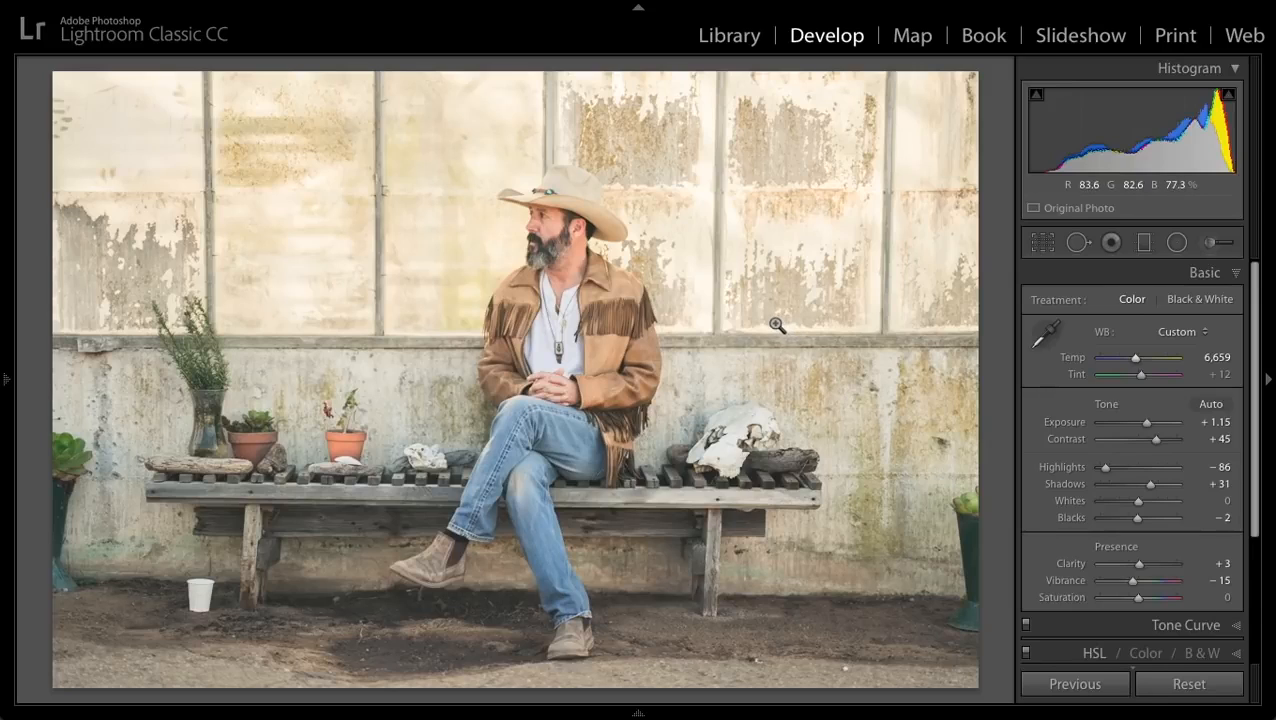
click(1231, 275)
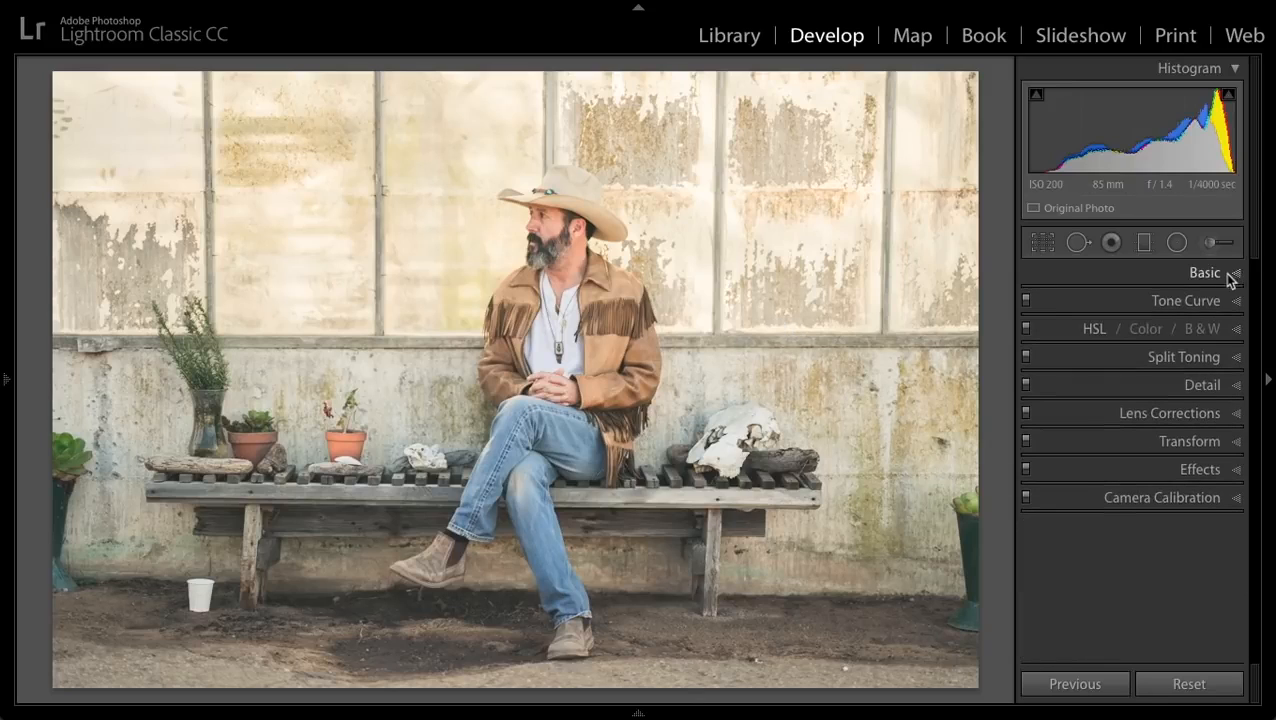
- Remove chromatic aberration and enable lens profile corrections with Distortion 54 and Vignetting 37
click(1208, 418)
scroll(1091, 419, down, 1)
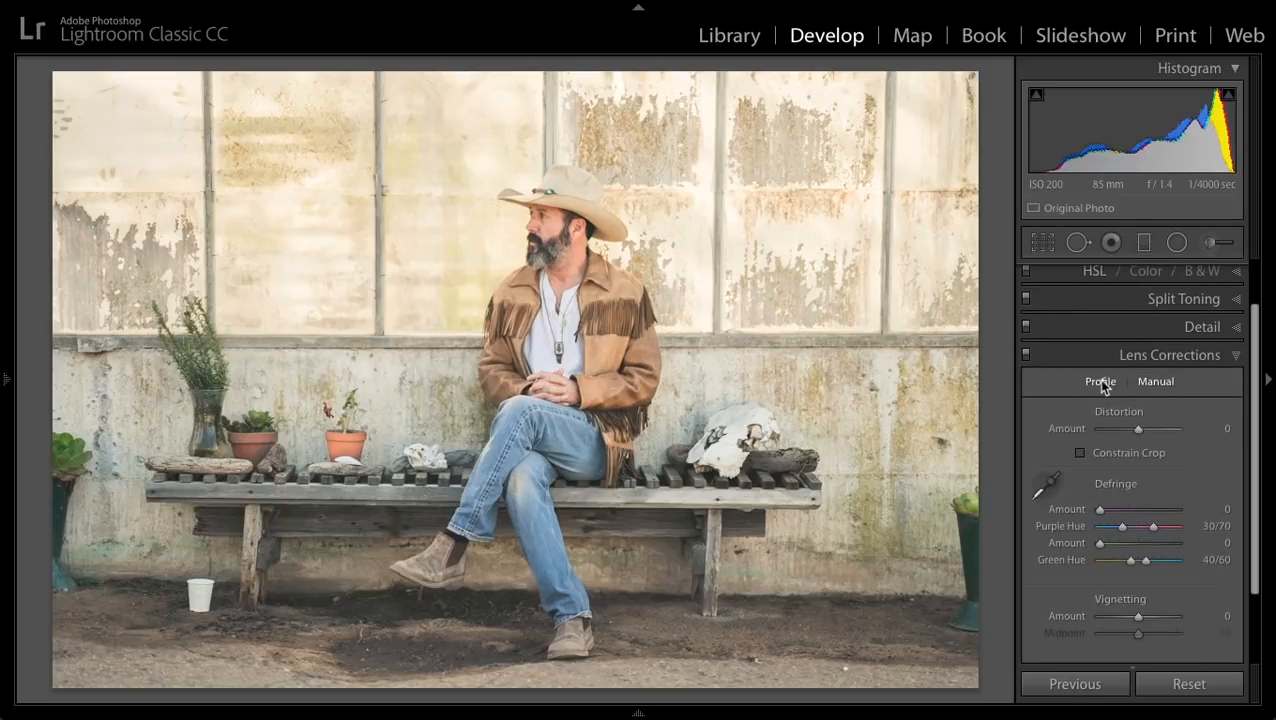
click(1100, 381)
click(1036, 411)
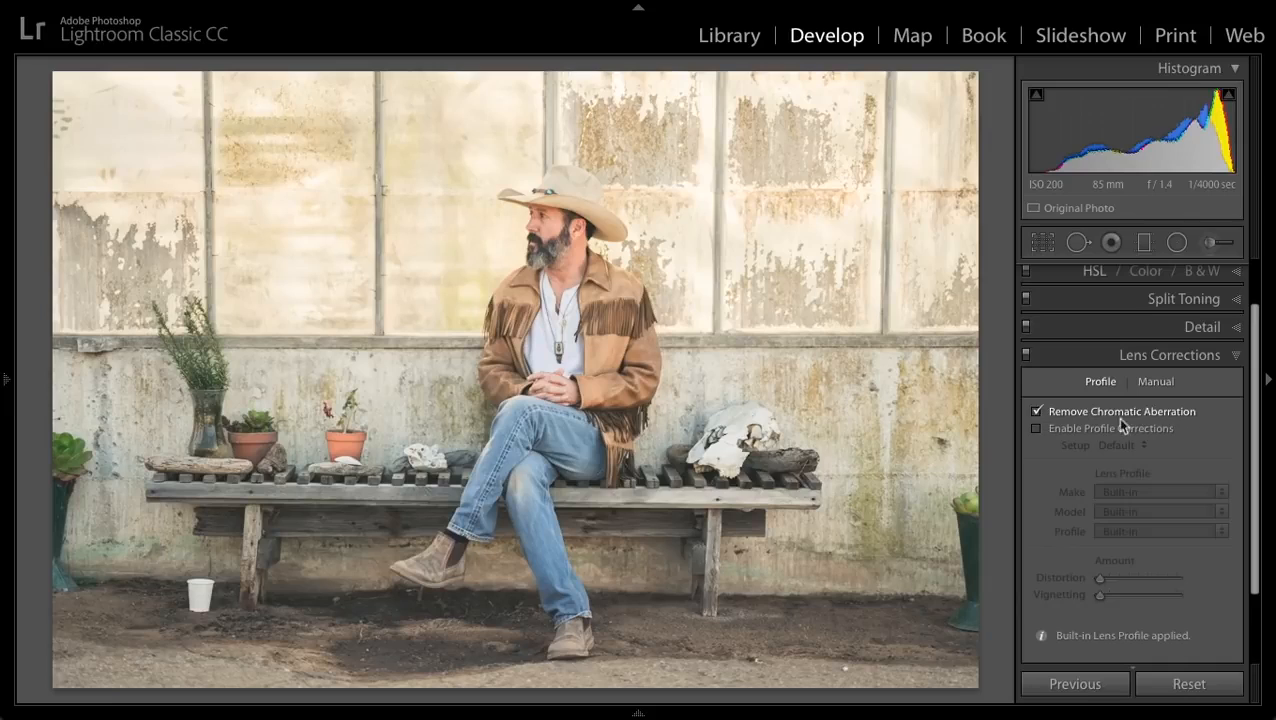
click(1036, 429)
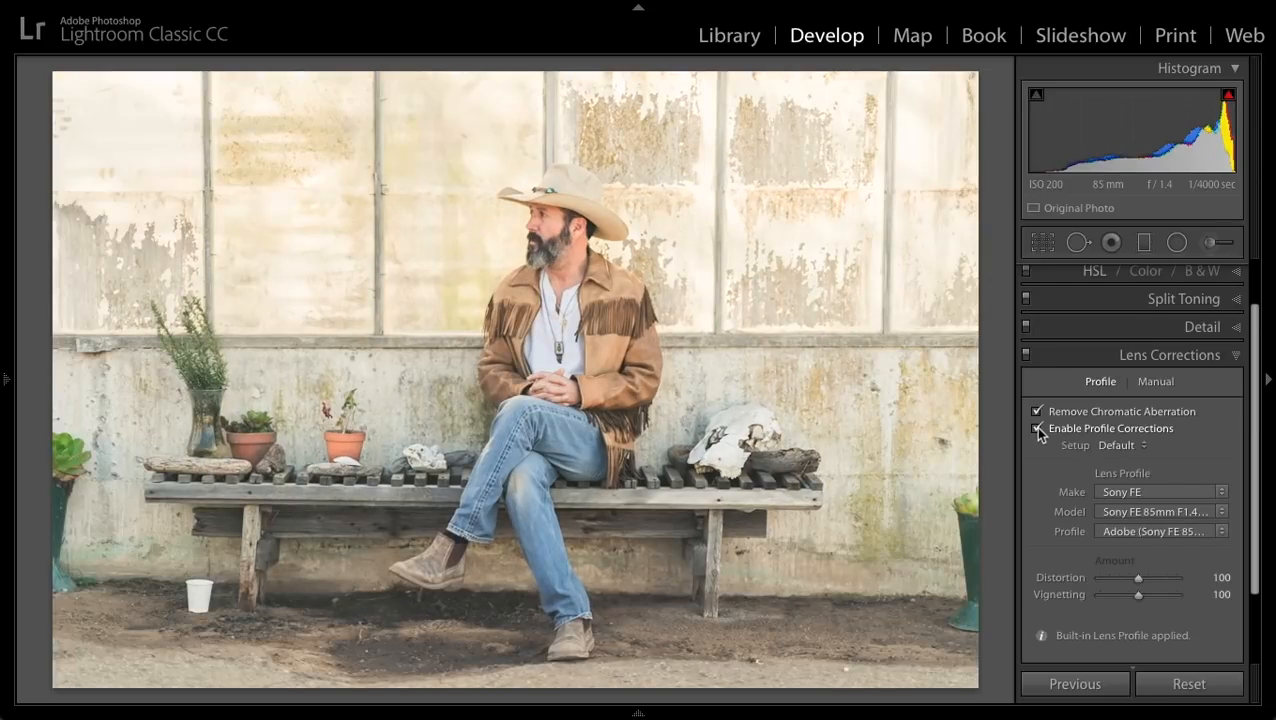
drag(1138, 578, 1113, 595)
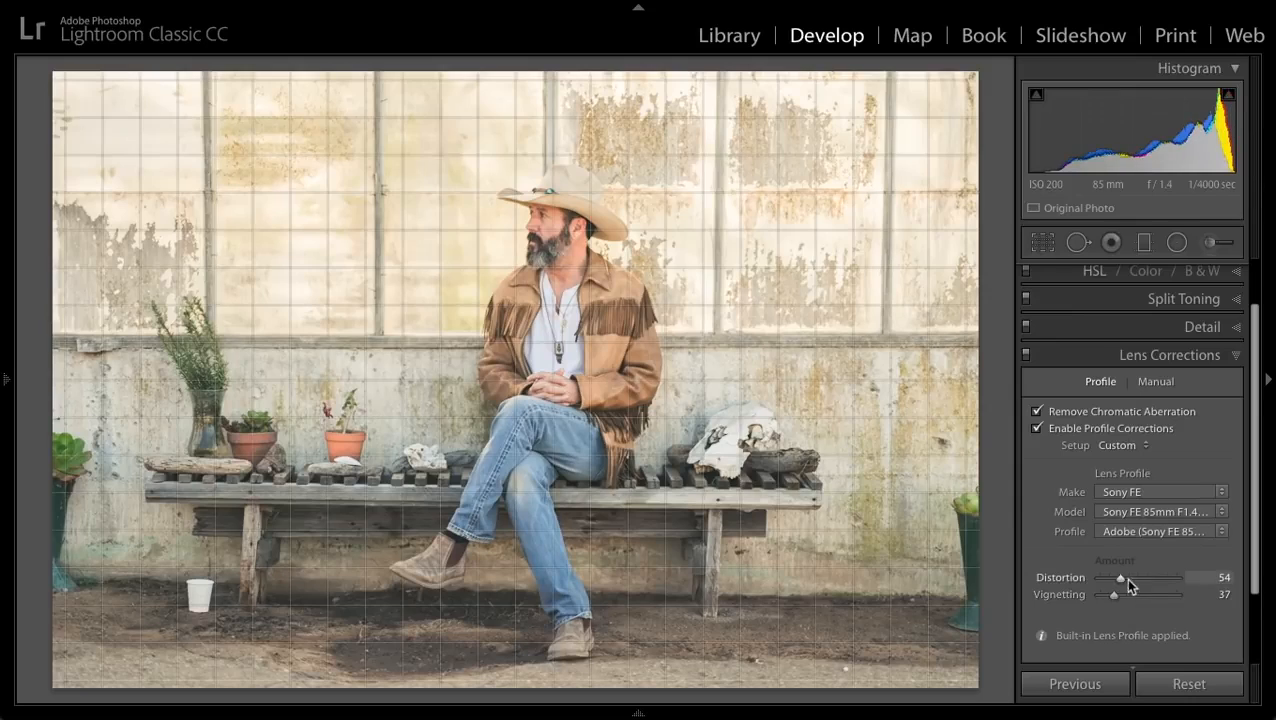
click(1205, 356)
- Zoom in on the man's face and set sharpening to Amount 77, Detail 18 and Masking 33
click(1205, 390)
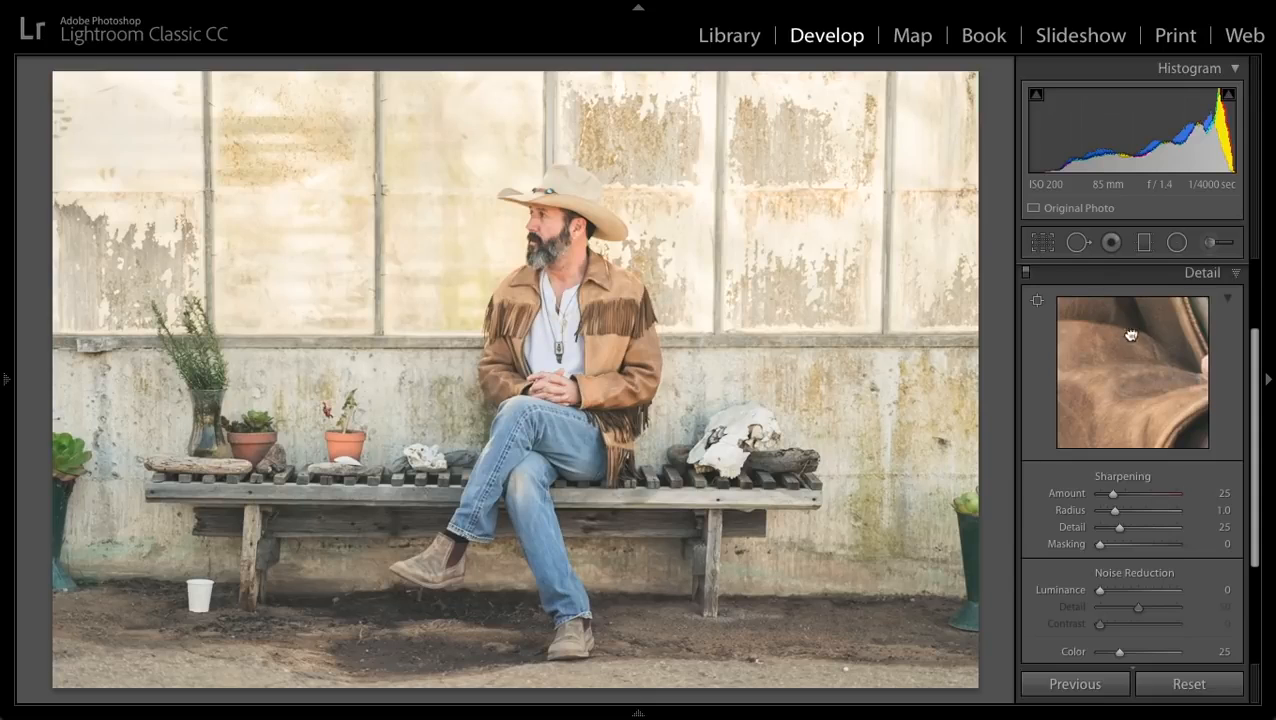
click(538, 215)
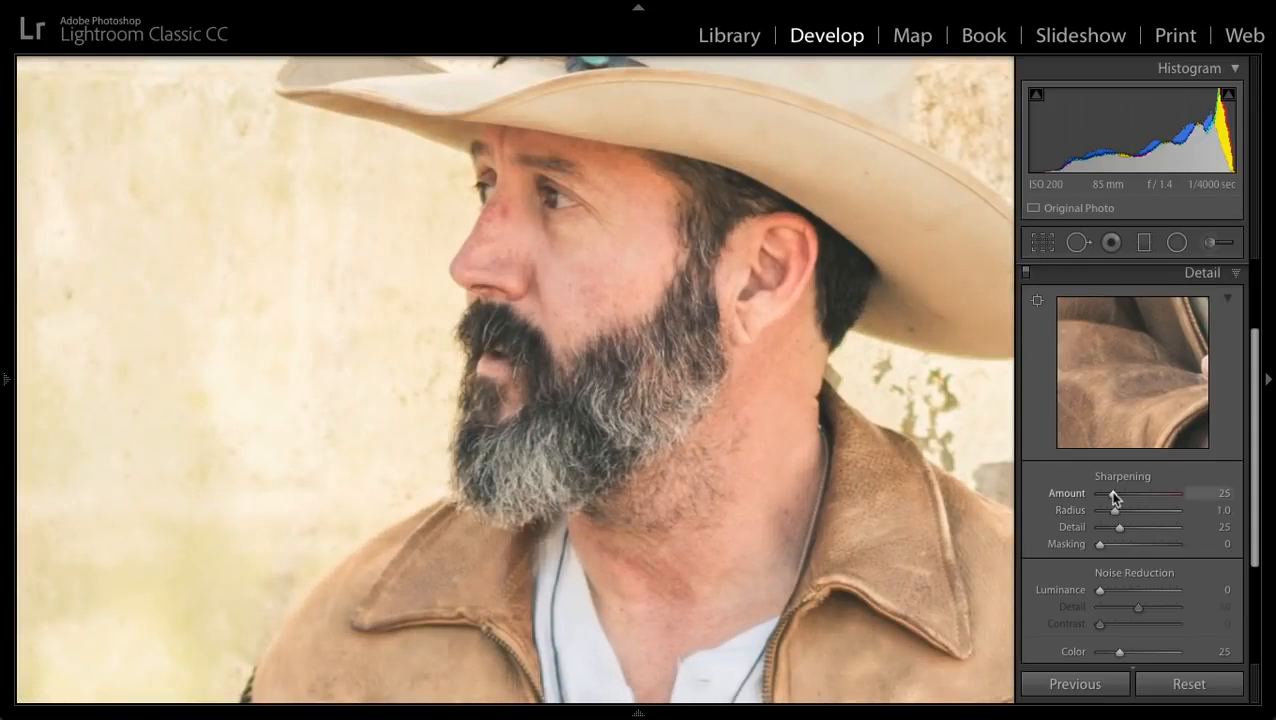
drag(1114, 497, 1099, 527)
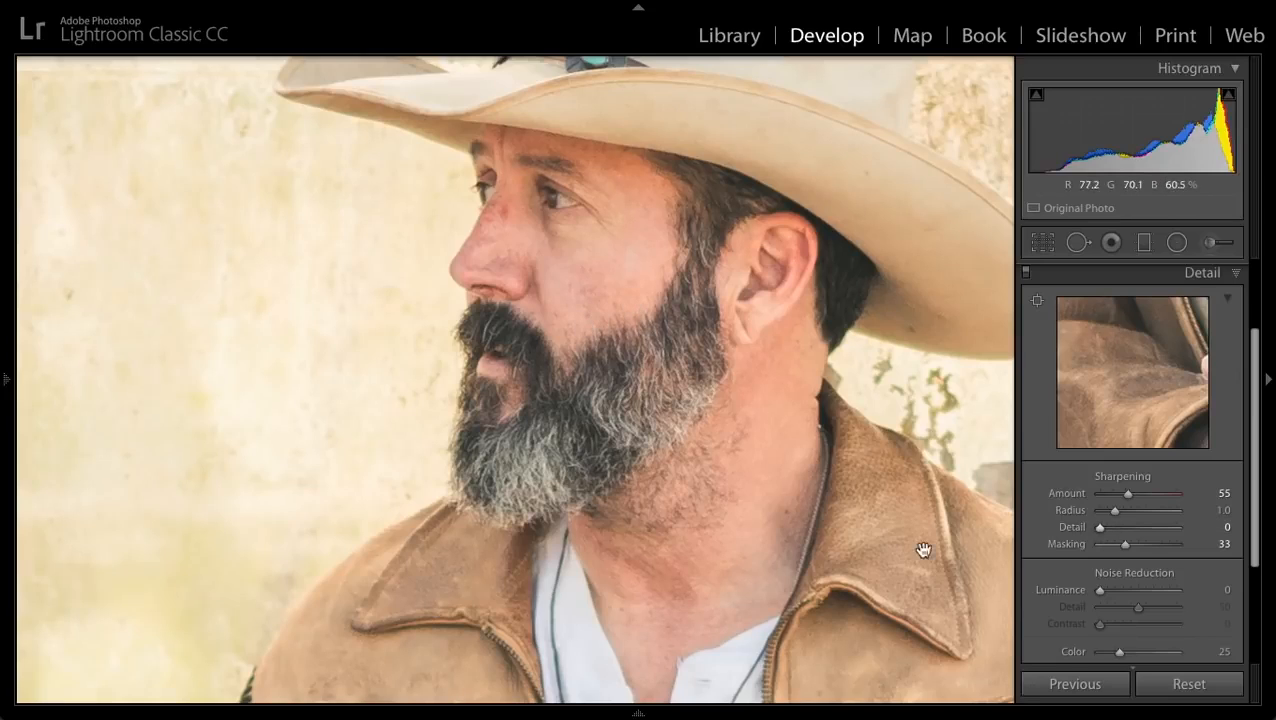
drag(1104, 527, 1139, 492)
- Set noise reduction to Luminance 21 and Color 32
drag(1113, 594, 1128, 596)
drag(1259, 532, 1256, 586)
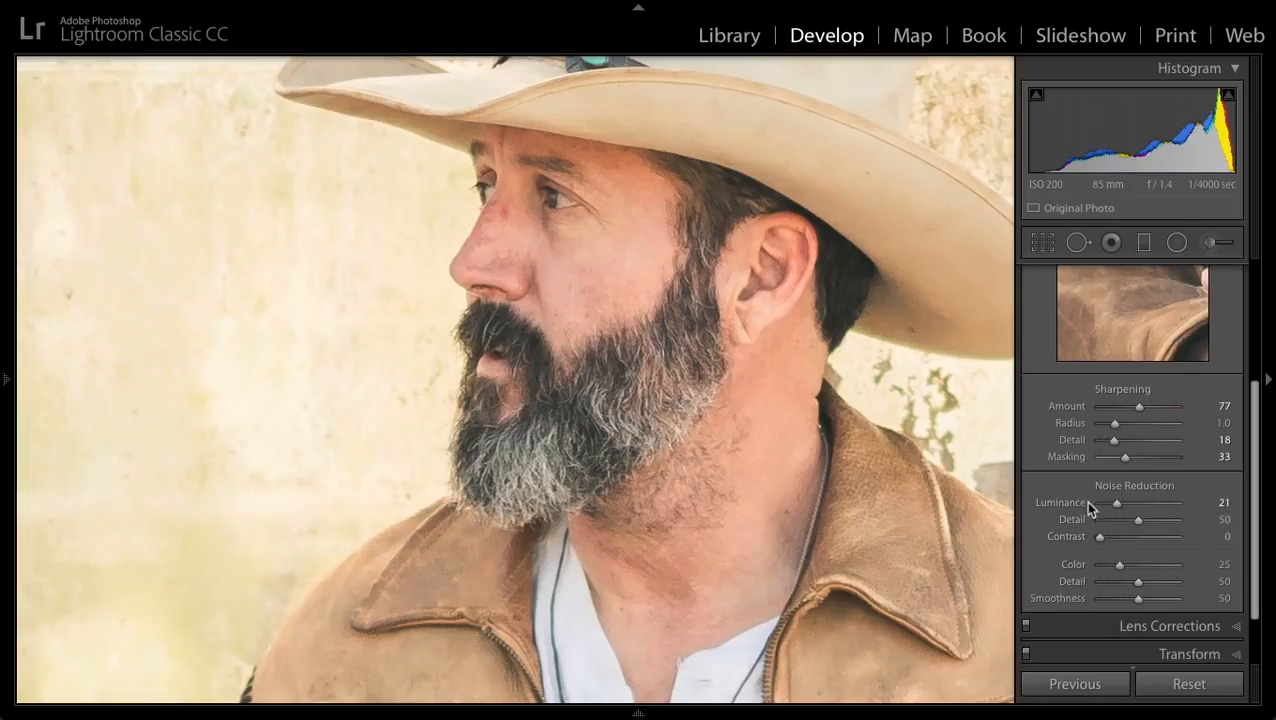
drag(1119, 564, 1121, 565)
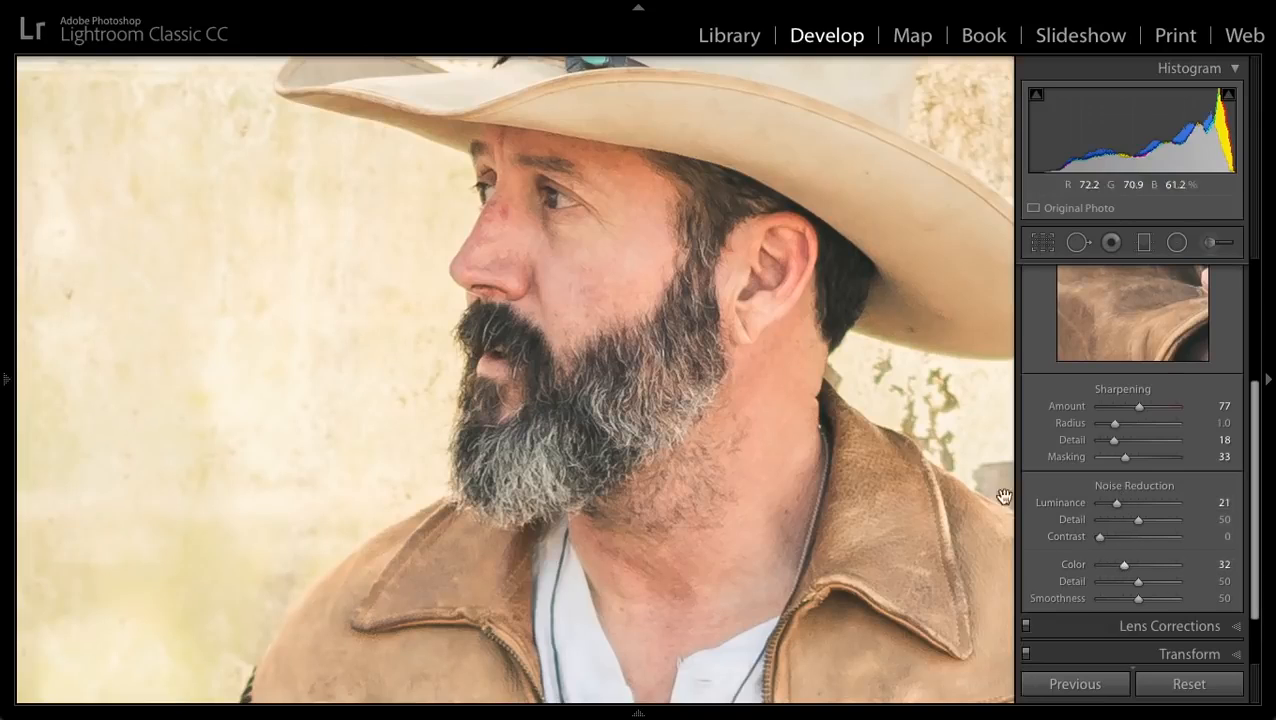
scroll(1112, 482, up, 5)
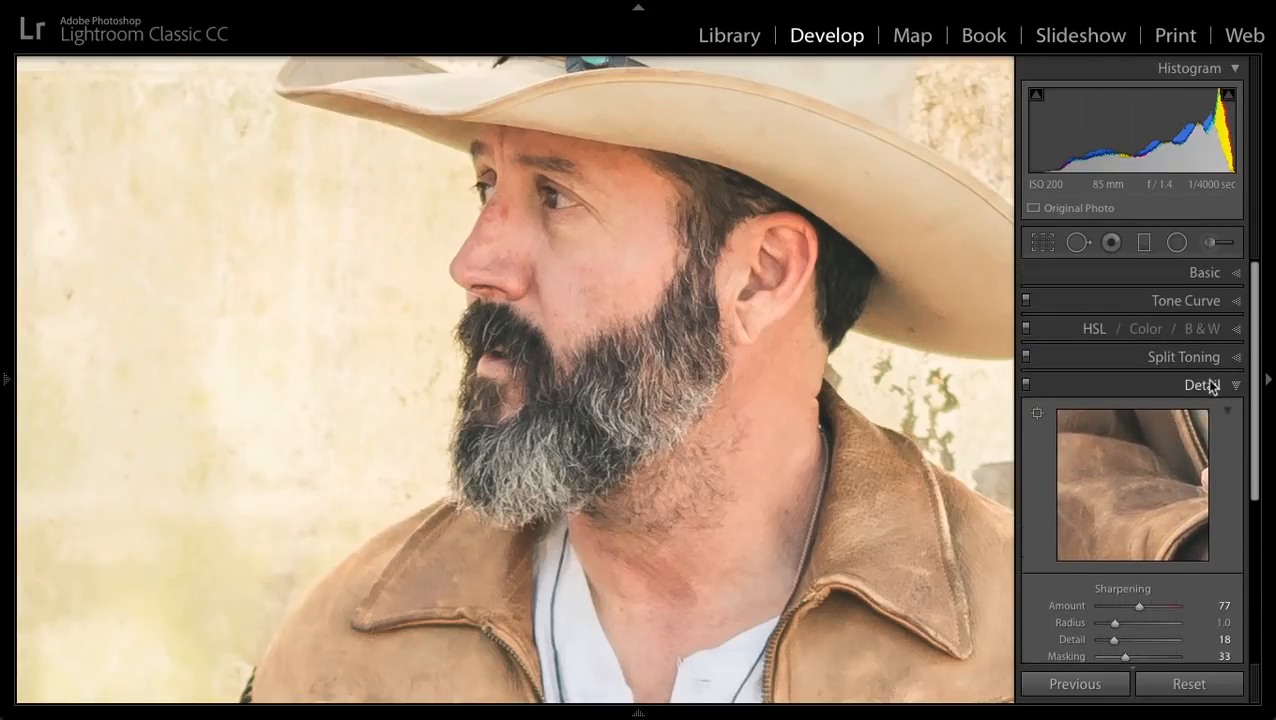
drag(933, 381, 795, 385)
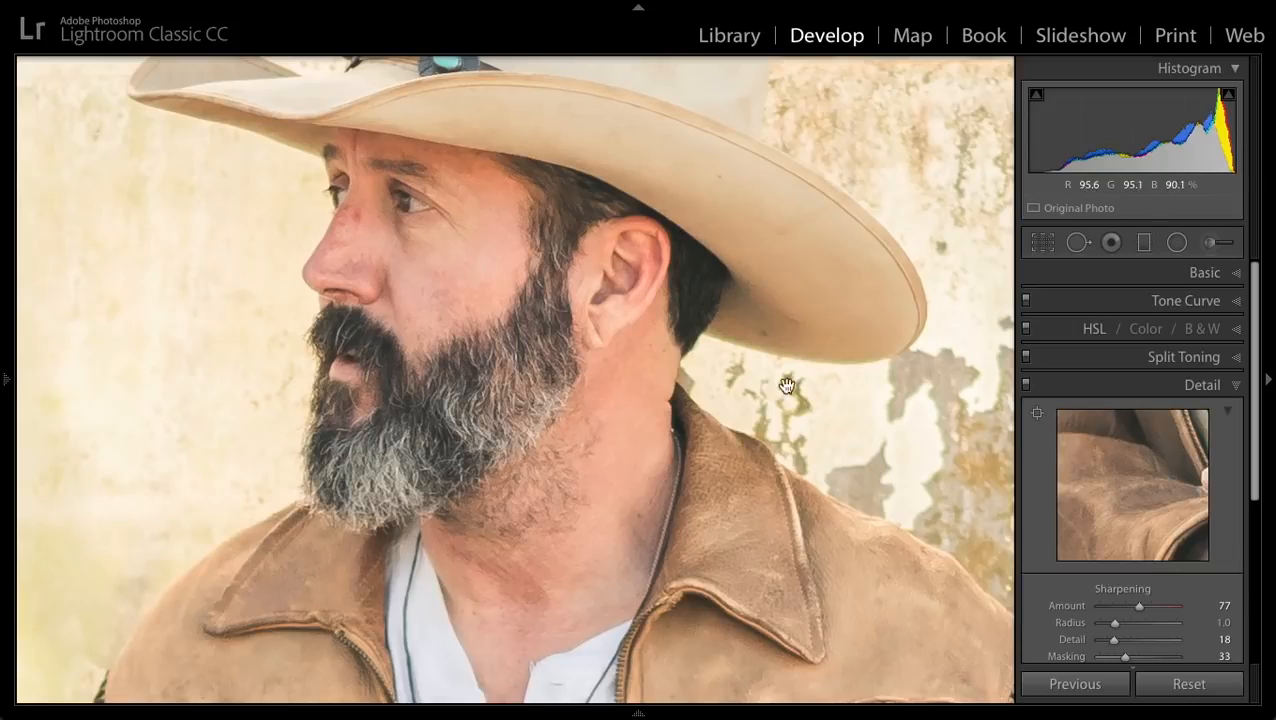
click(1190, 389)
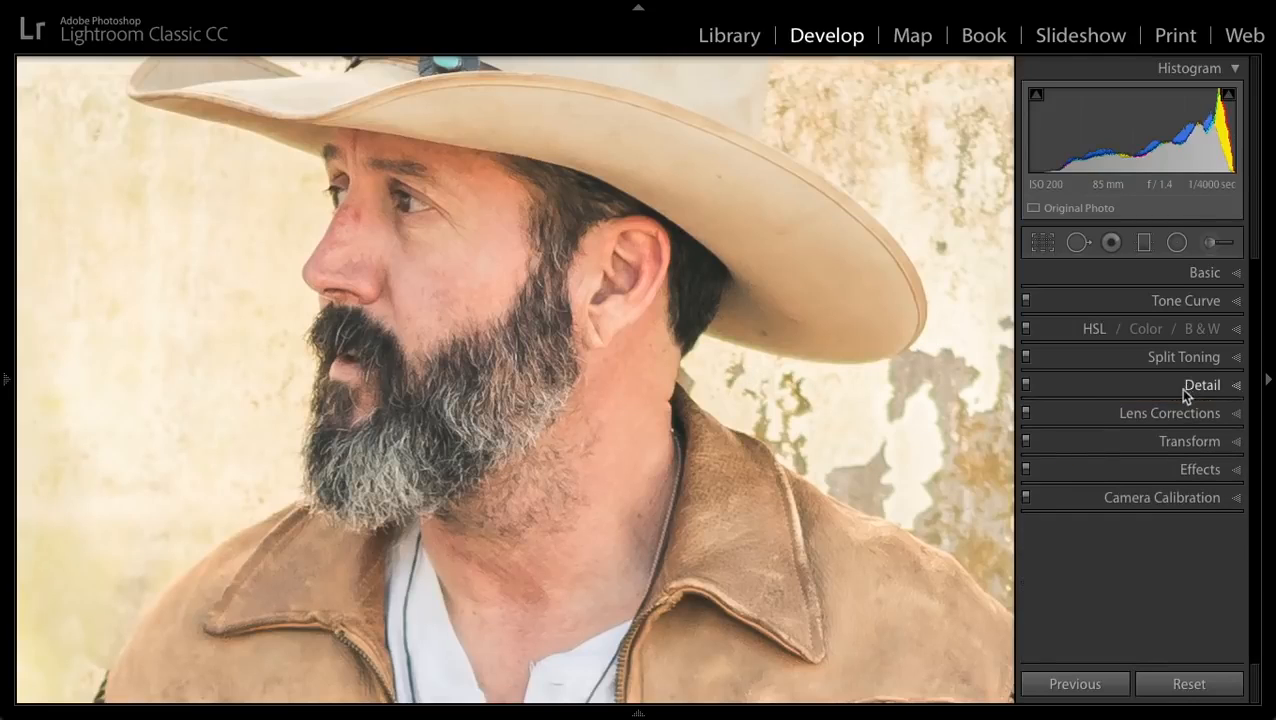
- Defringe the green edges by sampling a fringe color beside the jacket collar, with green Amount 10 and Green Hue 14/27
click(1169, 410)
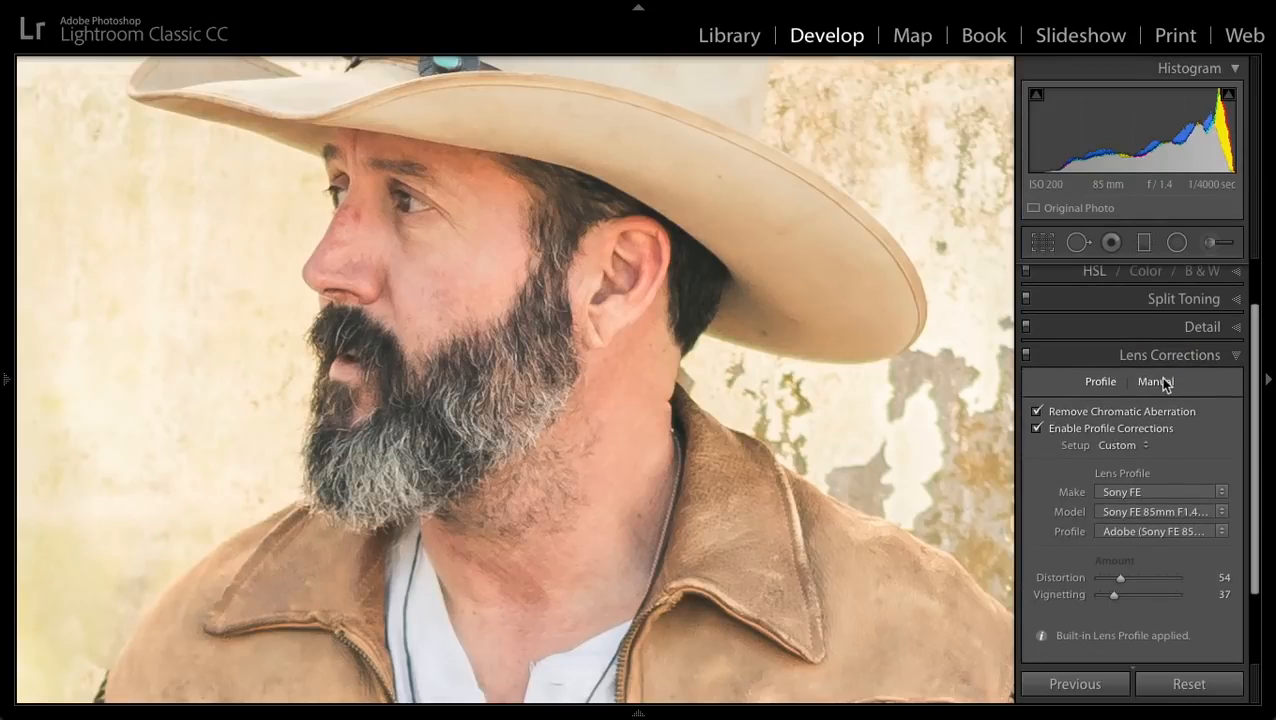
click(1160, 382)
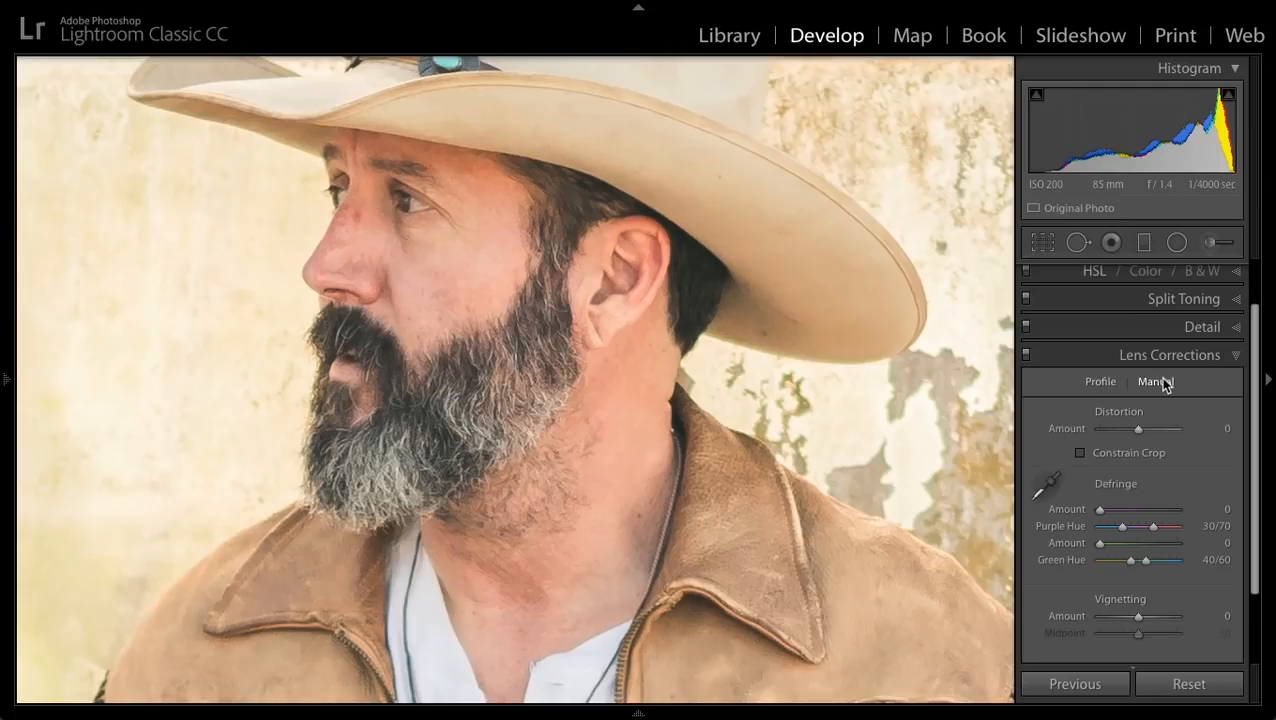
click(1050, 478)
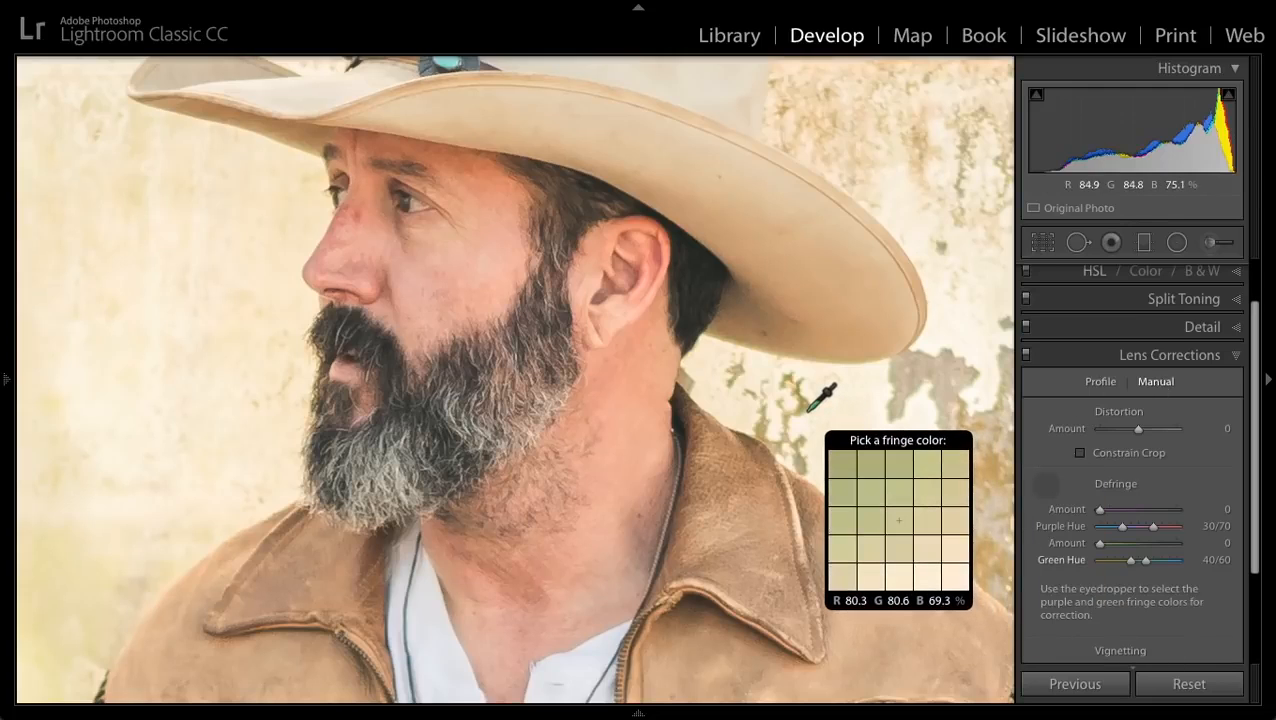
click(810, 408)
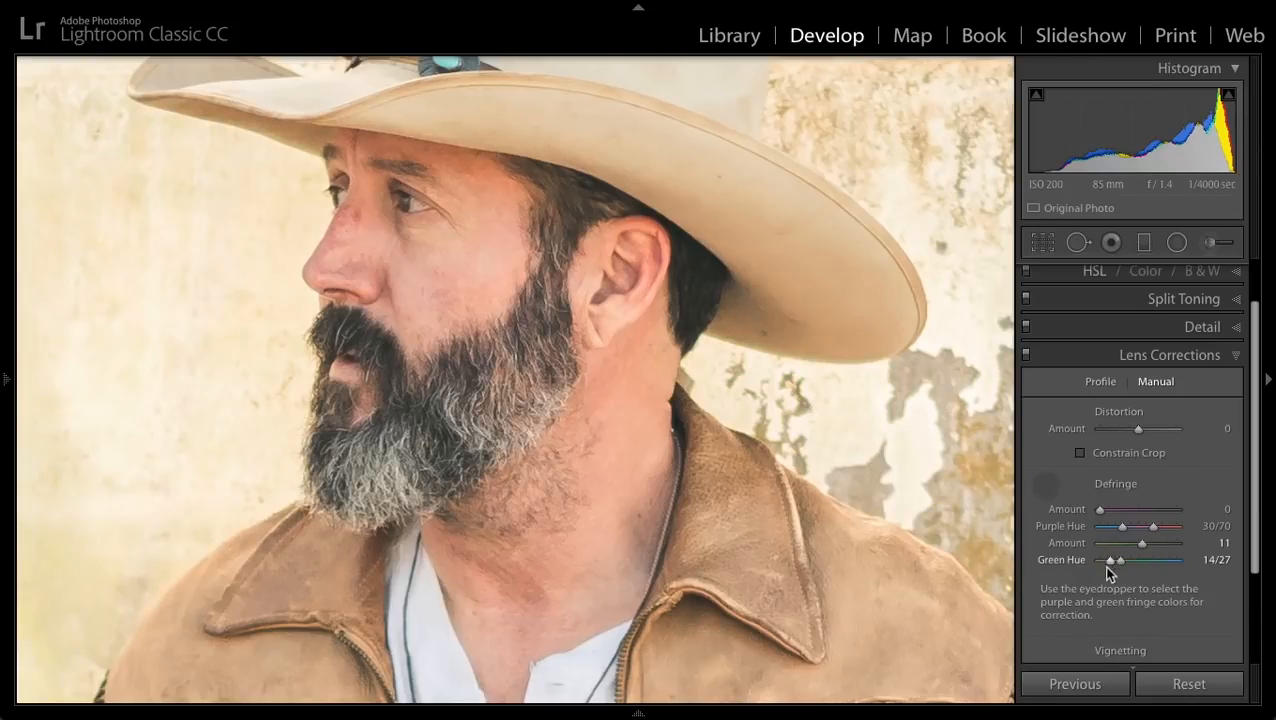
click(1045, 485)
drag(1095, 543, 1137, 546)
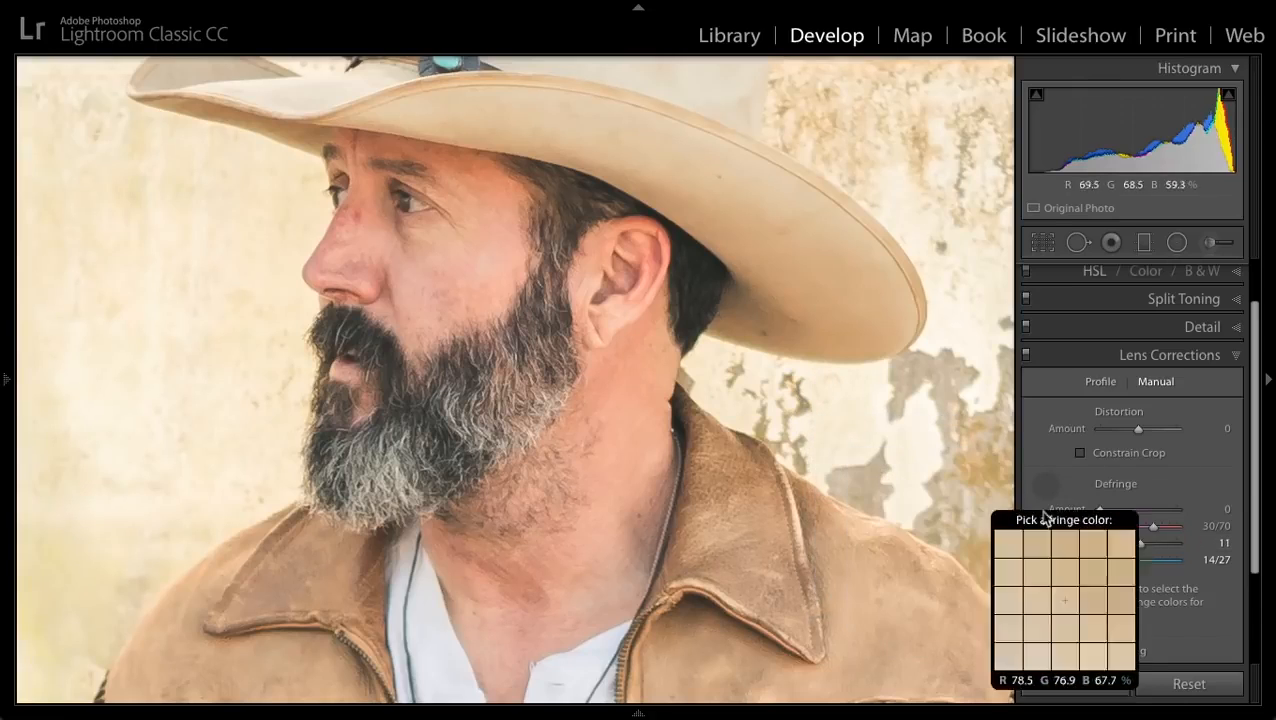
mouse_move(1137, 545)
mouse_down()
mouse_move(1116, 548)
mouse_move(1140, 548)
mouse_up()
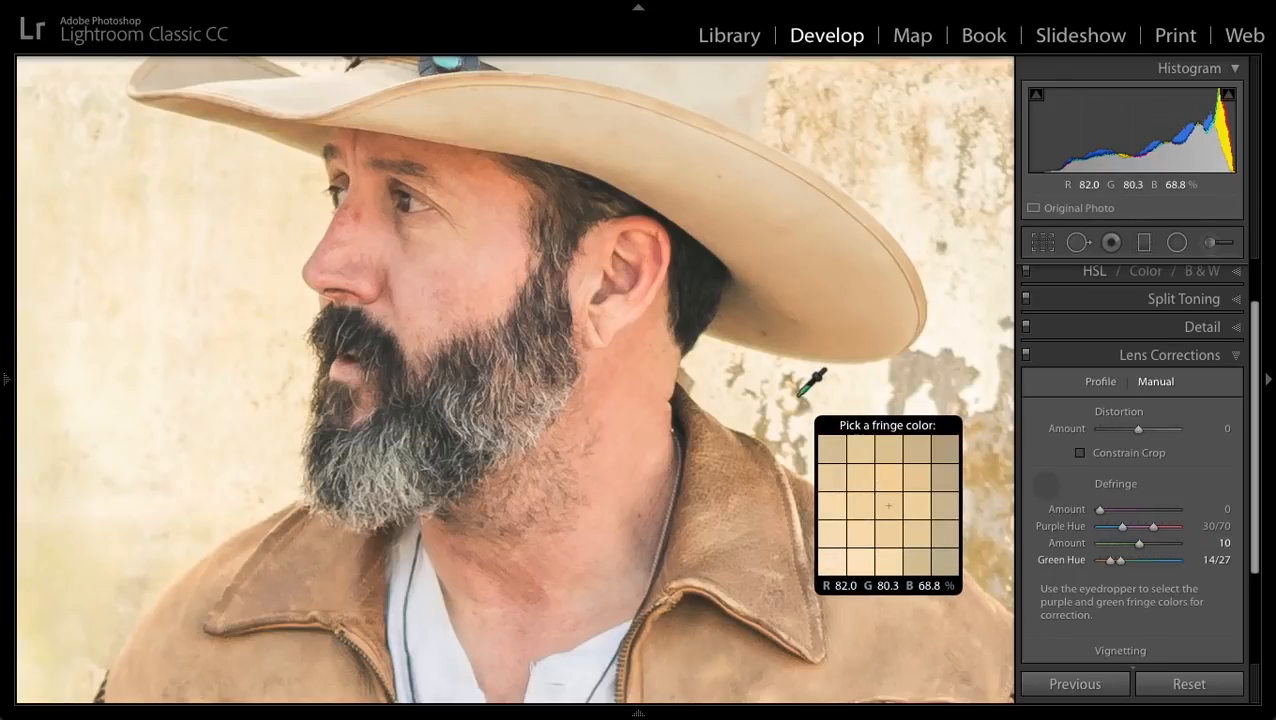
click(1164, 355)
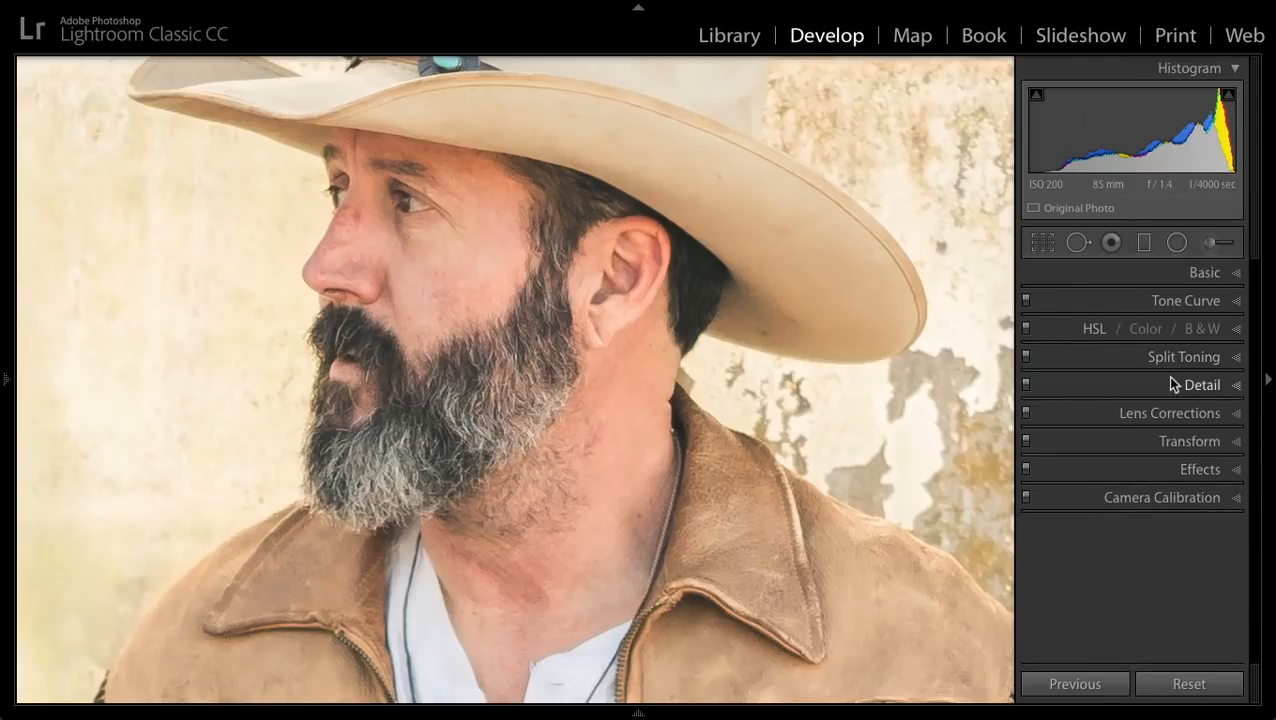
- Return to the full photo and add grain with Amount 11 and Roughness 57
key(z)
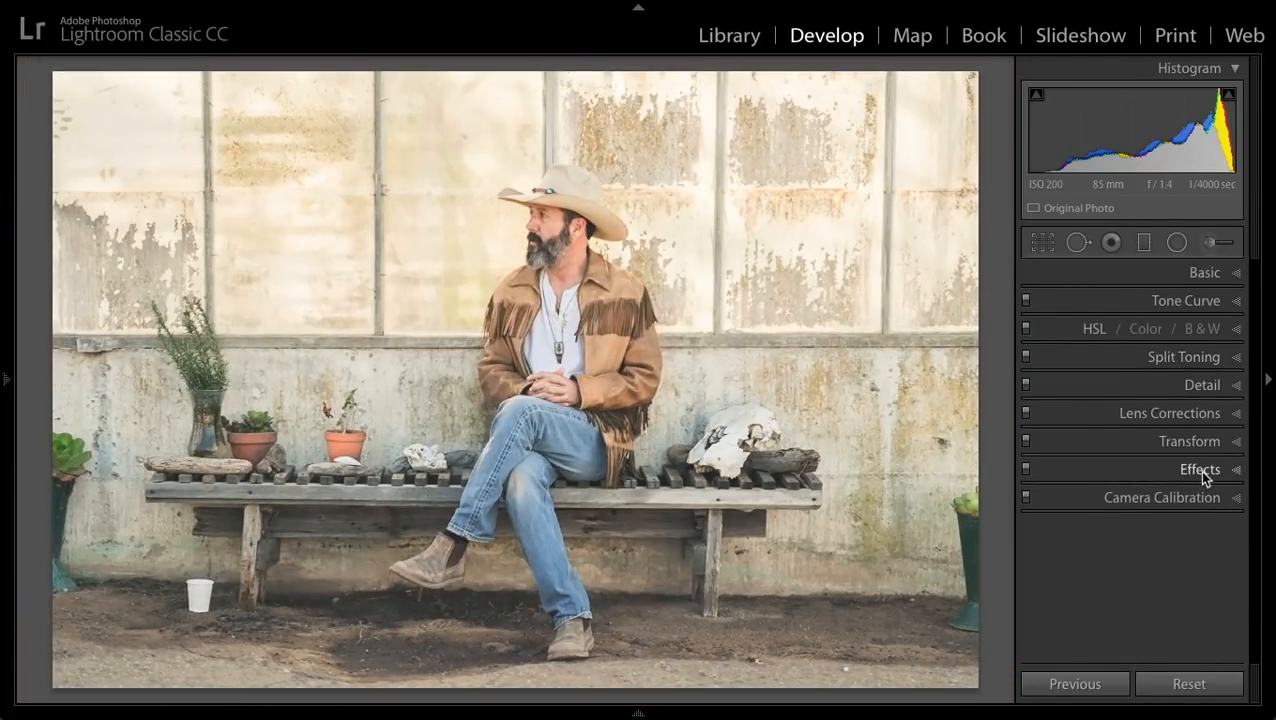
click(1200, 470)
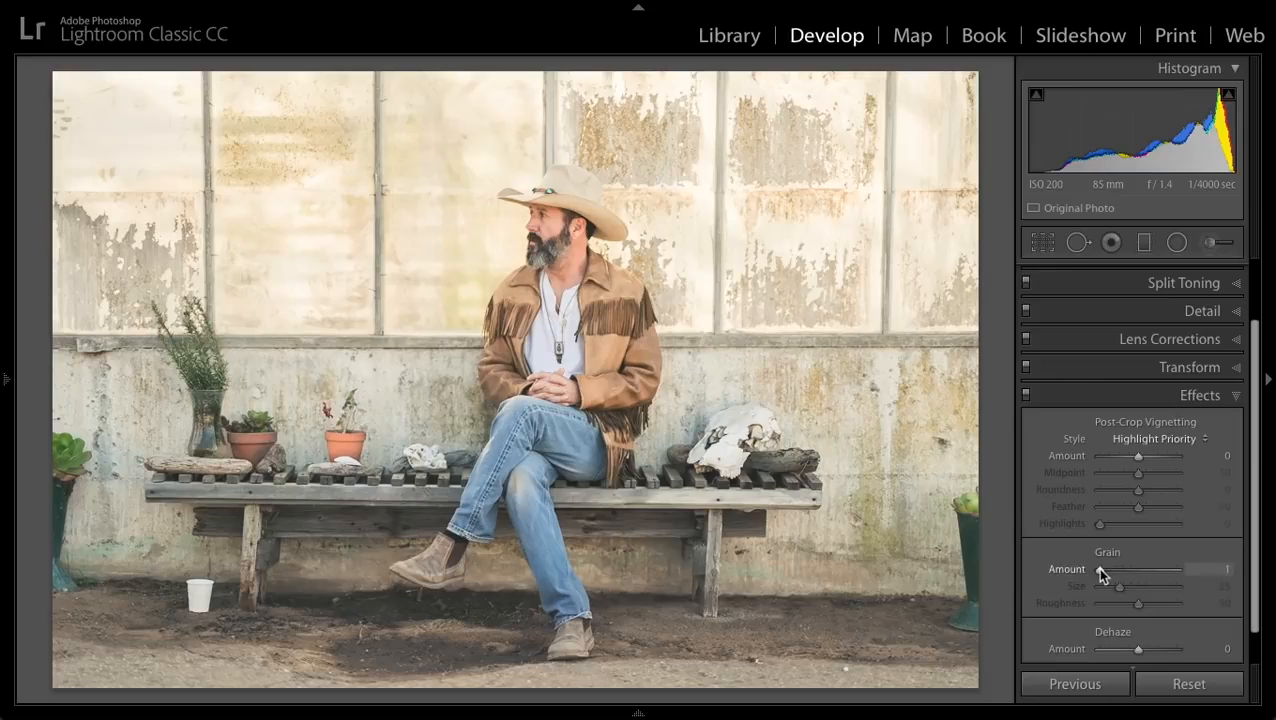
drag(1097, 567, 1107, 569)
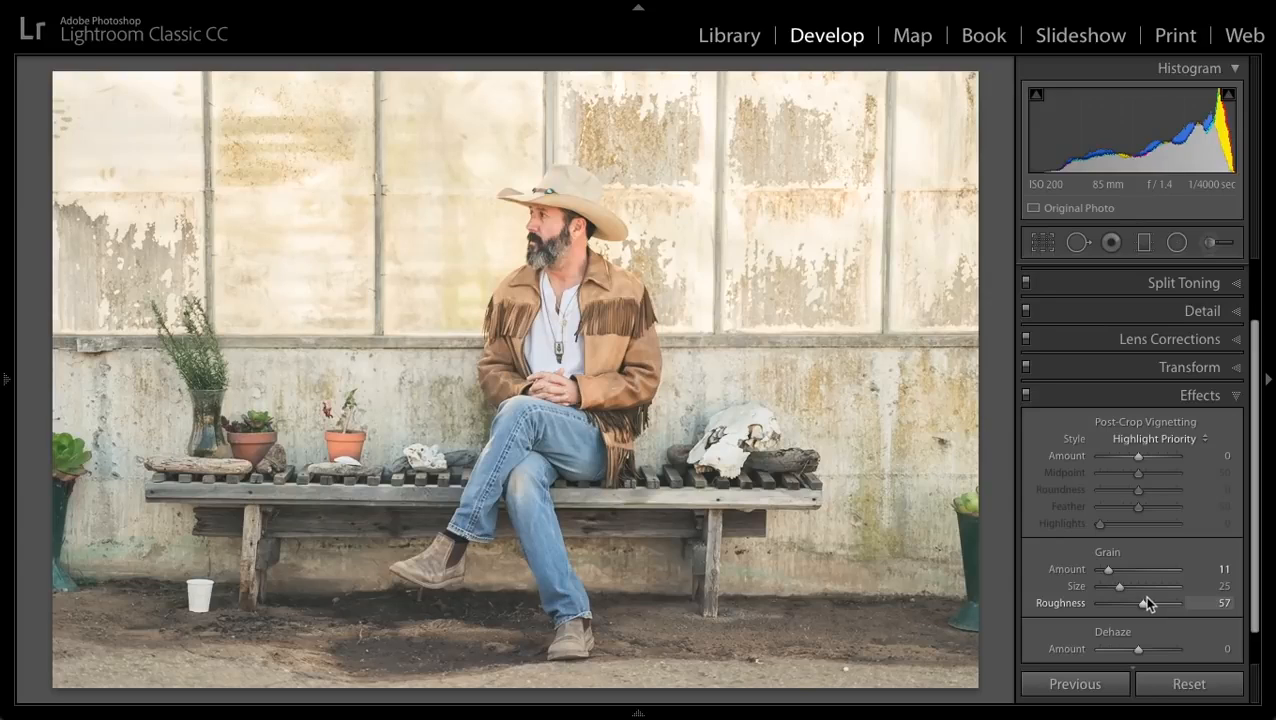
click(1213, 396)
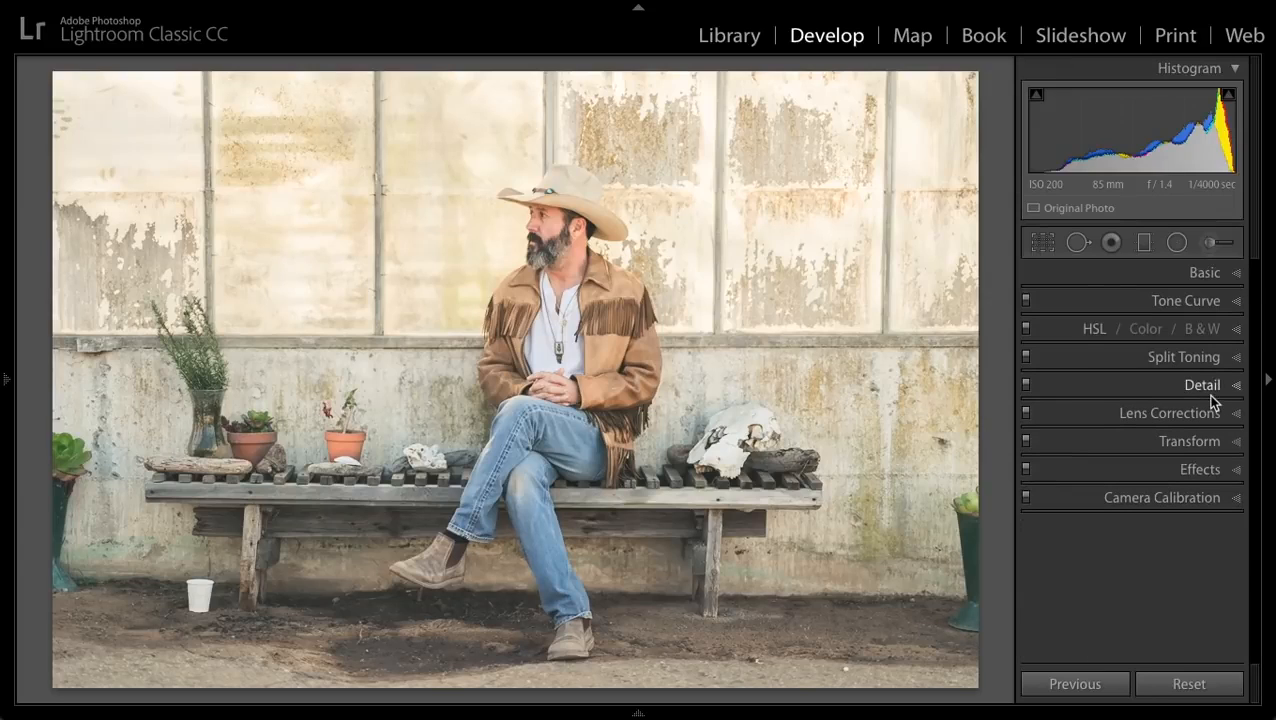
- Heal away the green pot at the photo's right edge and the white cup on the ground, using brush size 77 and adjacent areas as sources
click(1077, 246)
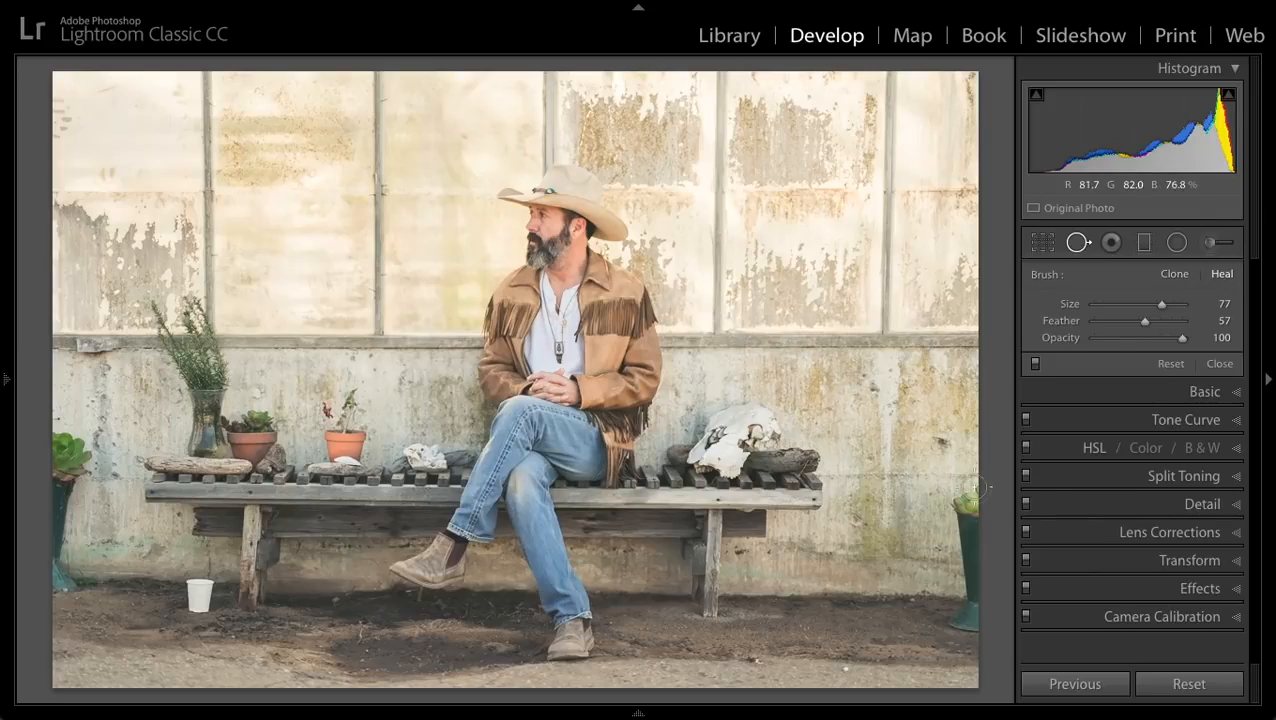
mouse_move(972, 484)
mouse_down()
mouse_move(965, 527)
mouse_move(978, 543)
mouse_move(977, 620)
mouse_up()
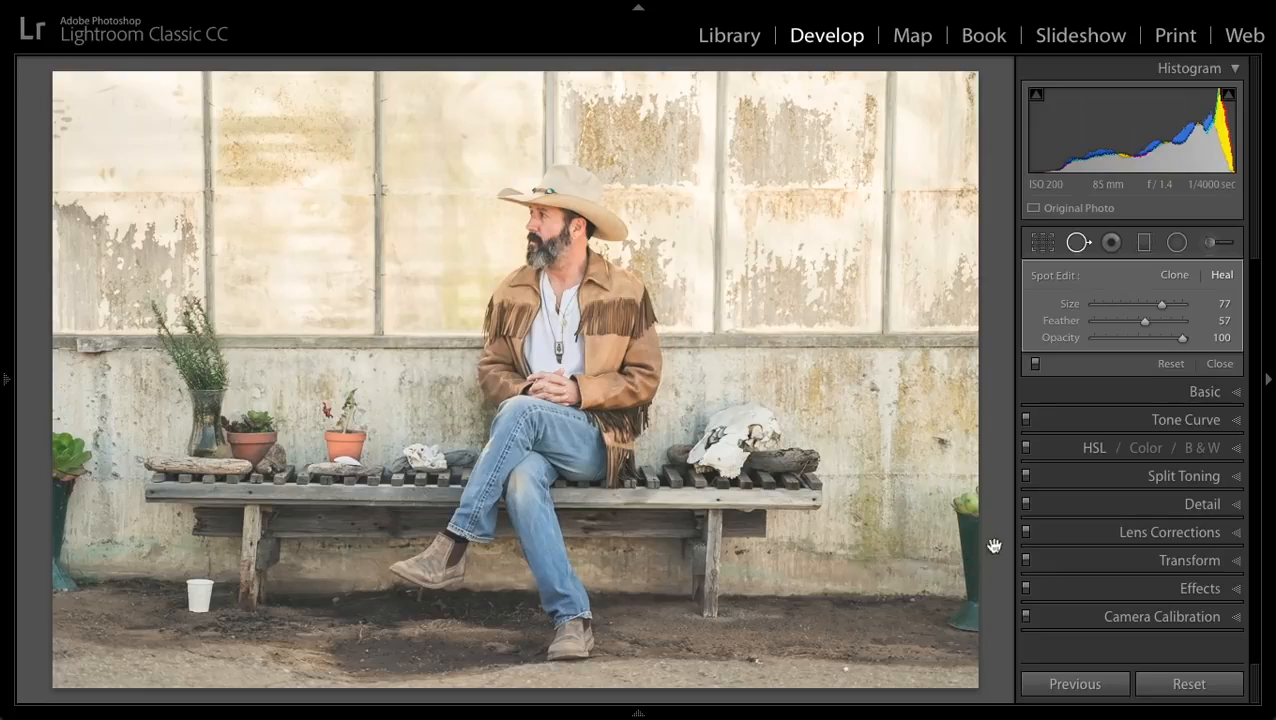
drag(854, 564, 902, 566)
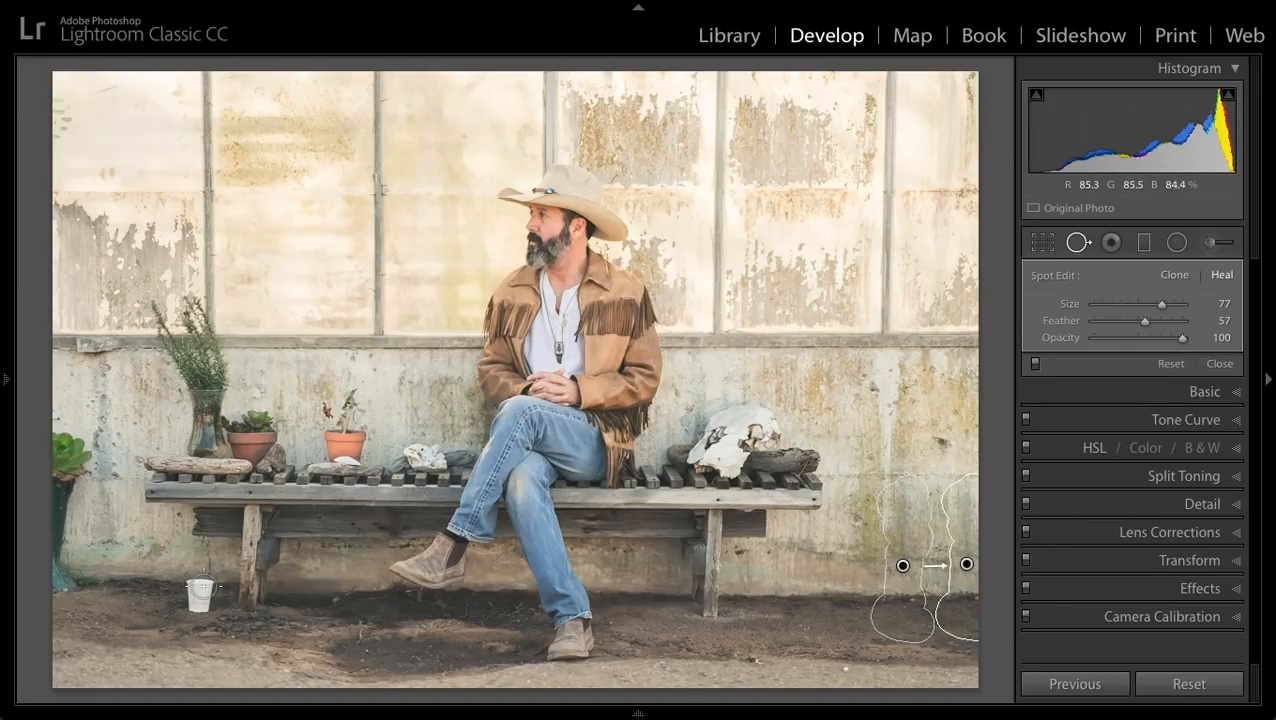
click(197, 592)
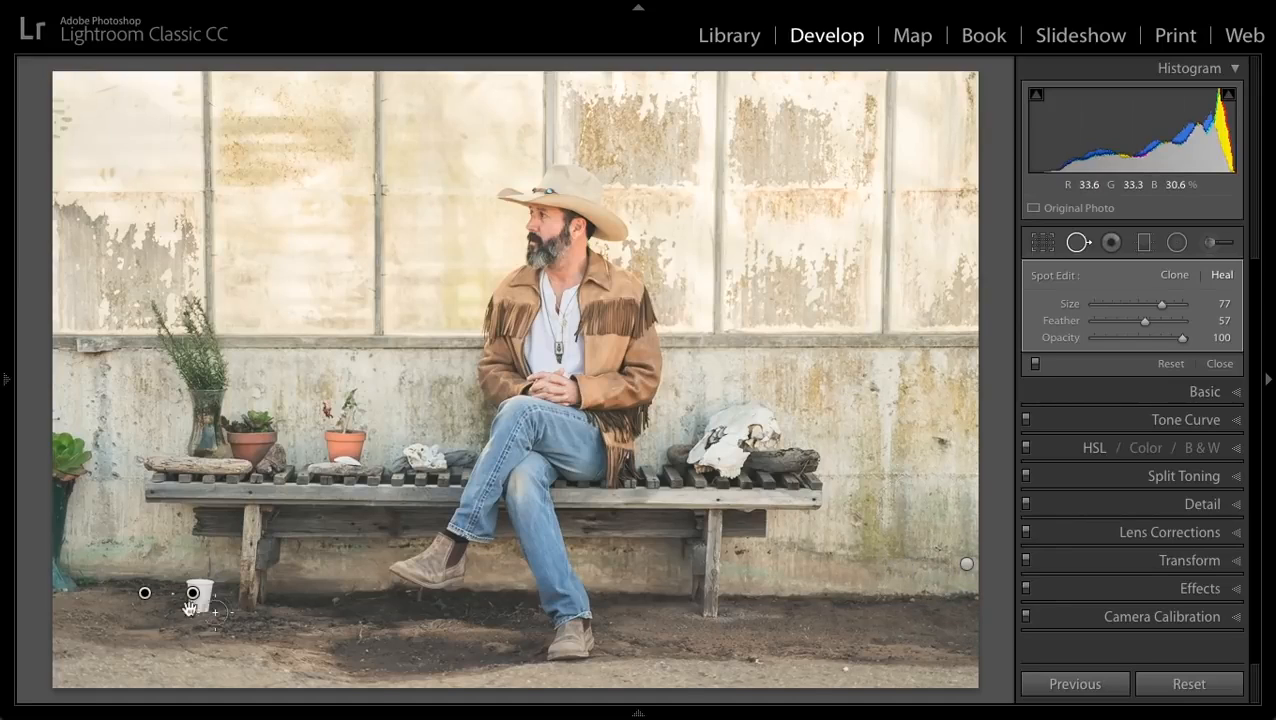
drag(140, 591, 142, 590)
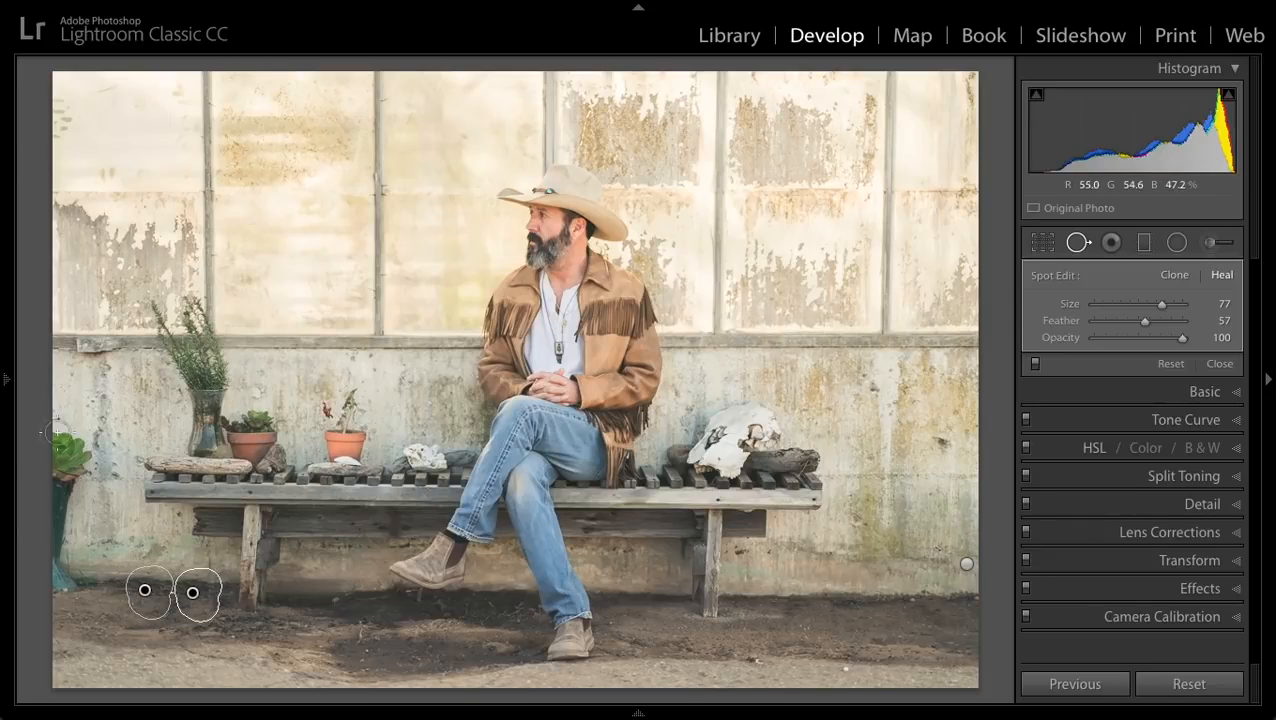
- Heal away the green potted plant at the photo's left edge and touch up the surrounding wall with smaller strokes
mouse_move(67, 437)
mouse_down()
mouse_move(46, 565)
mouse_move(65, 587)
mouse_move(59, 548)
mouse_up()
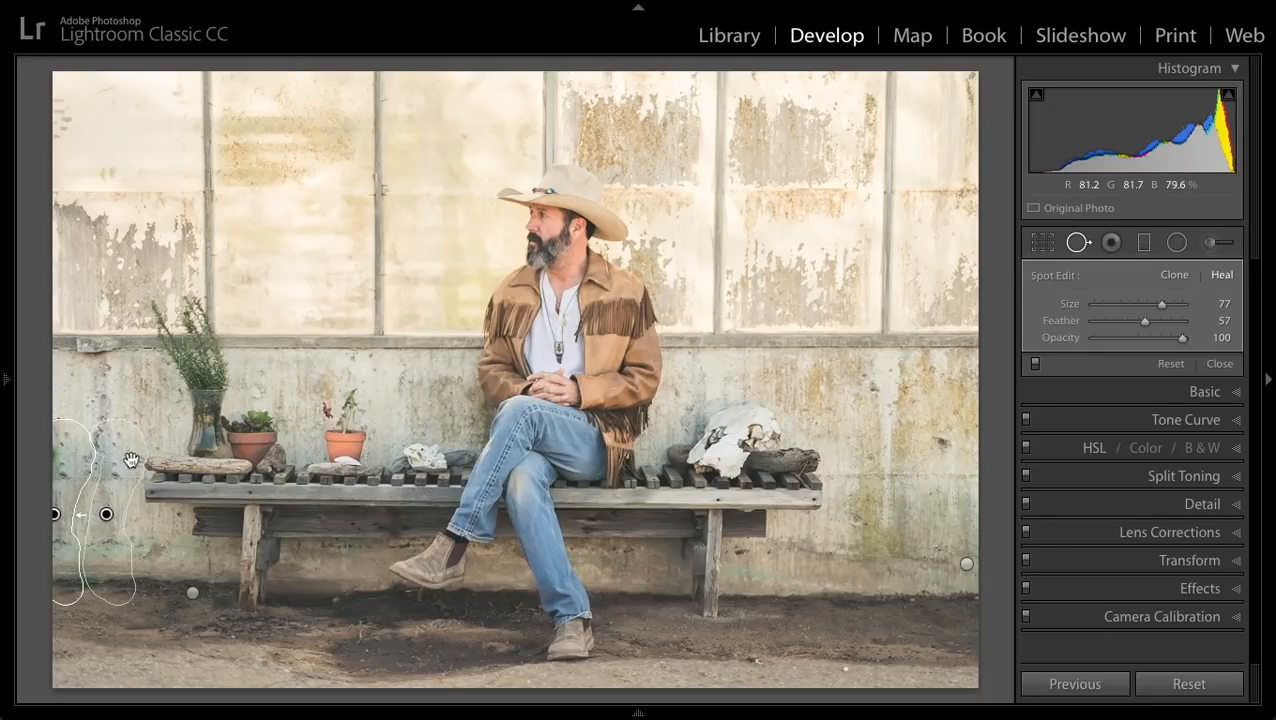
key(h)
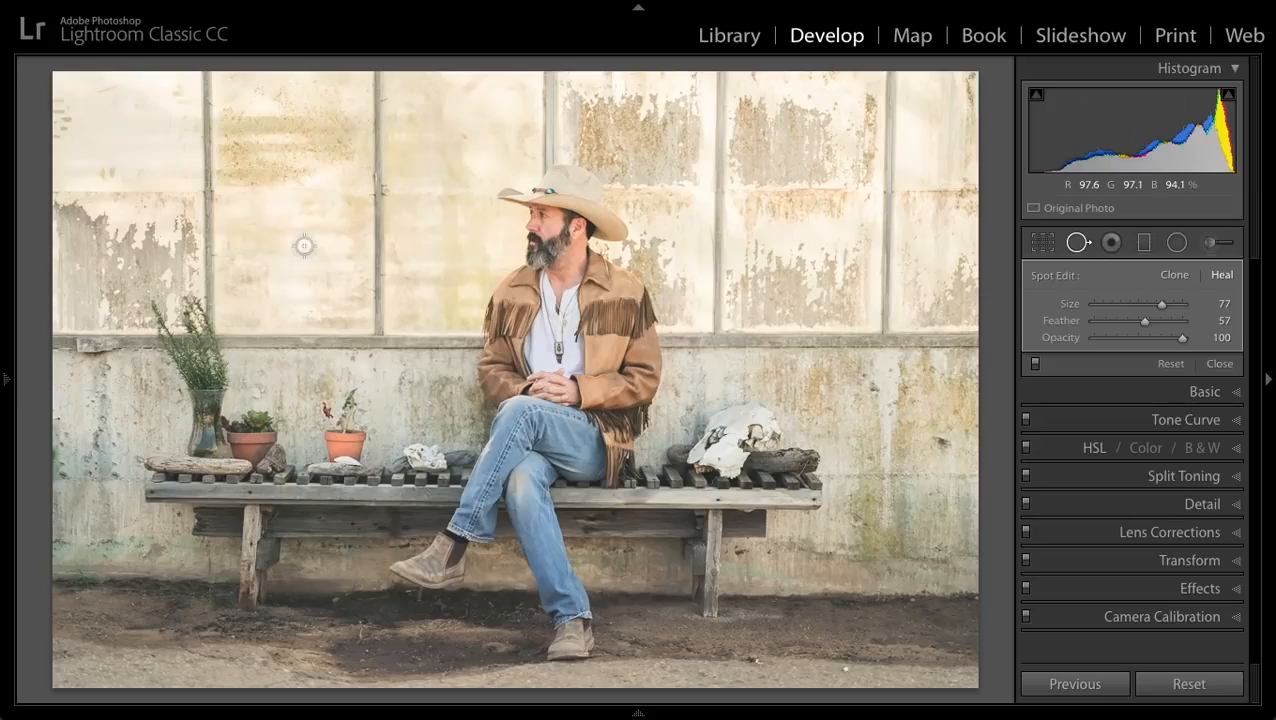
mouse_move(115, 490)
mouse_down()
mouse_move(78, 458)
mouse_move(94, 484)
mouse_move(64, 479)
mouse_up()
drag(97, 546, 157, 552)
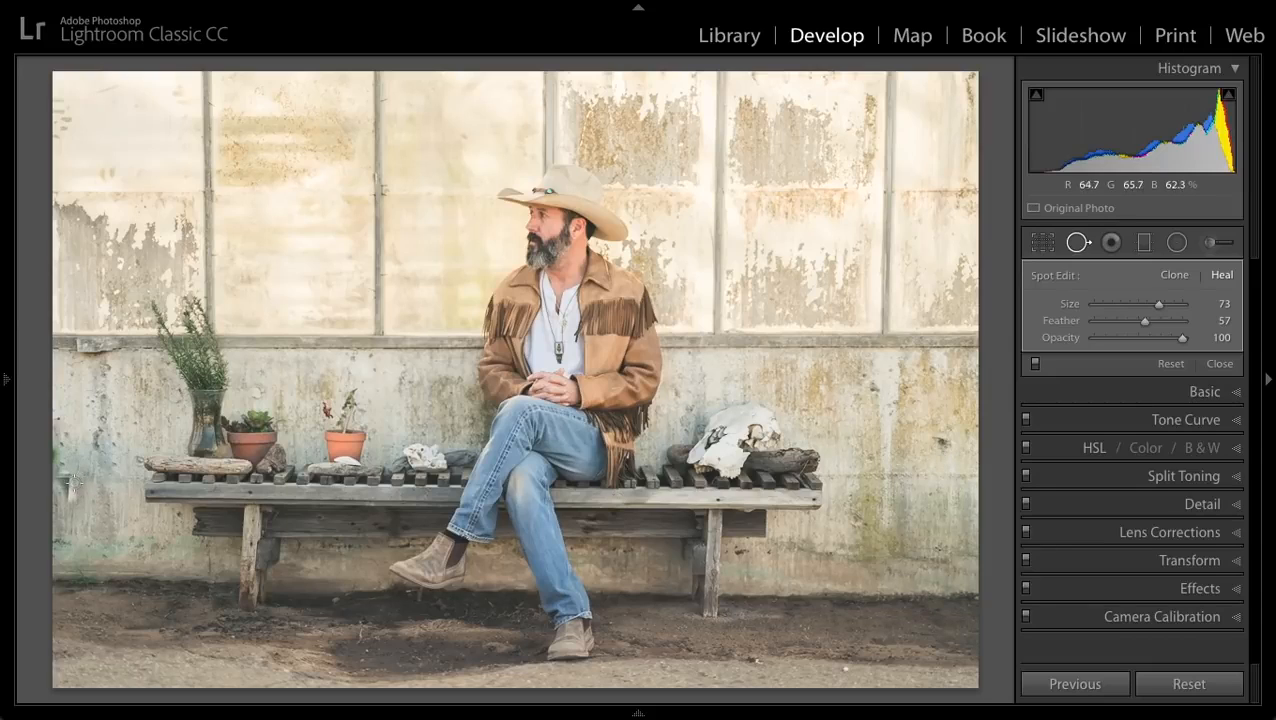
- Show the spot pins and delete the large and small heal strokes covering the plant at the photo's left edge
key(h)
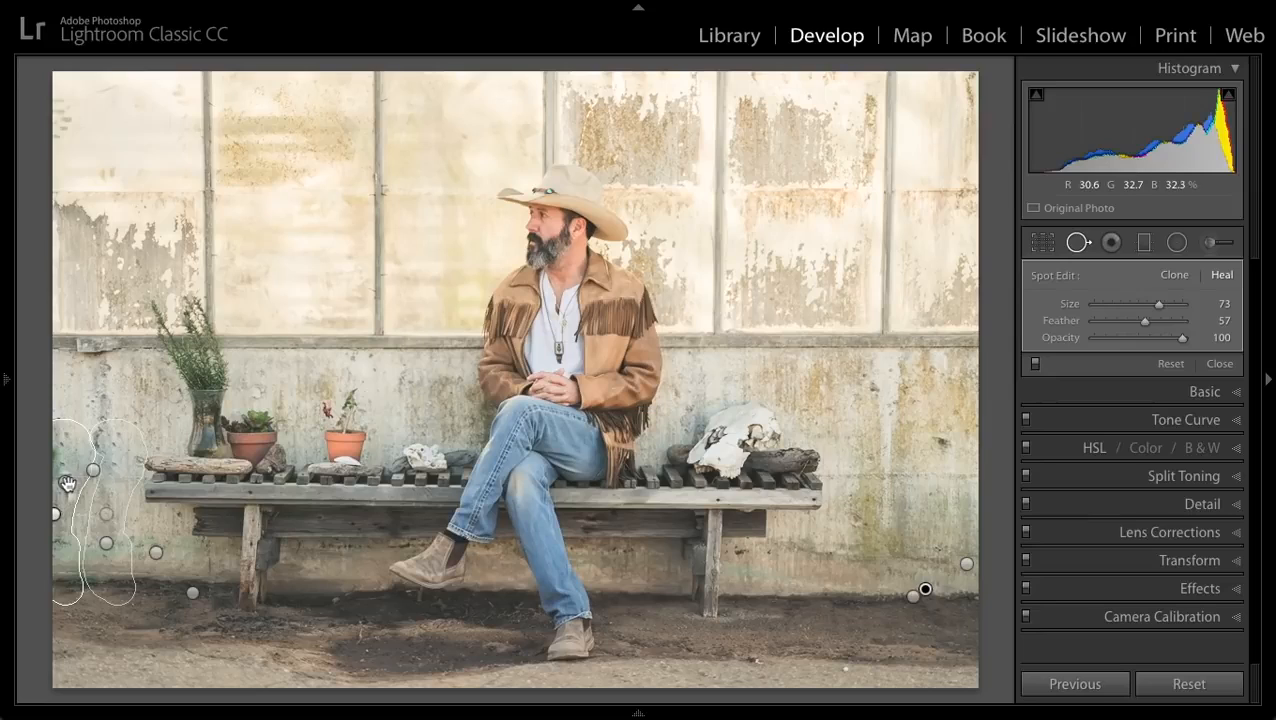
click(67, 484)
click(92, 470)
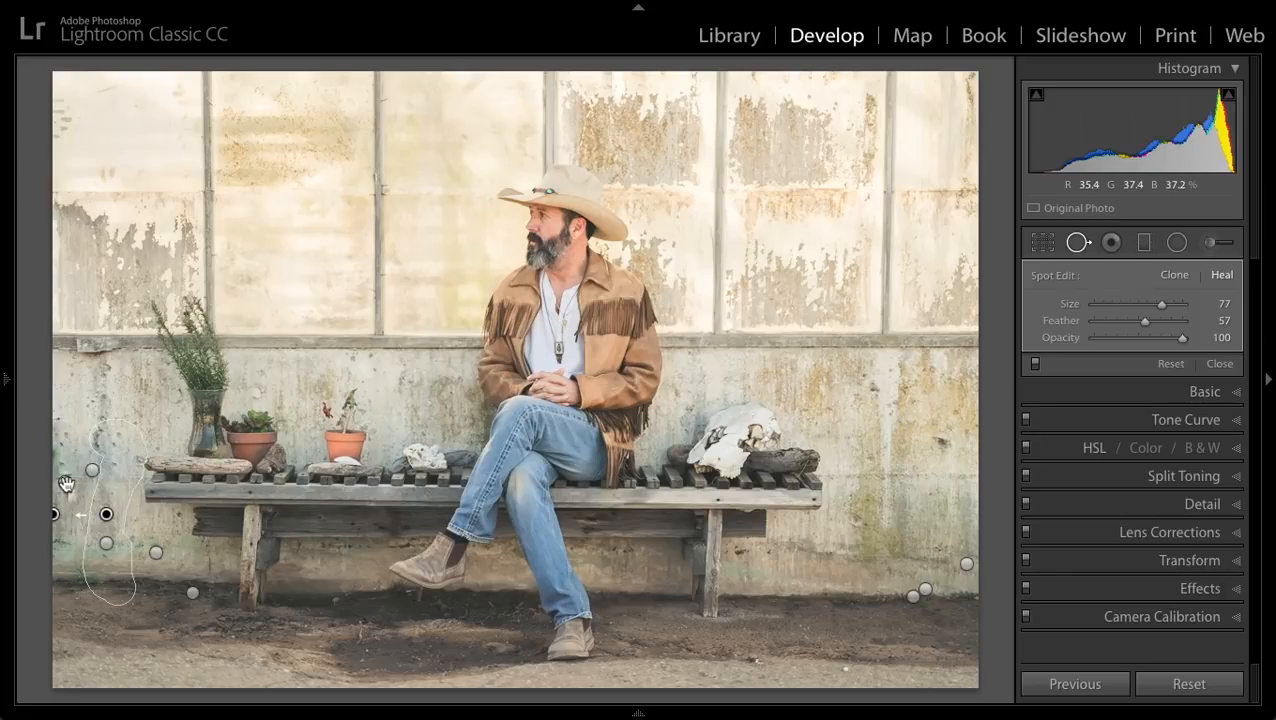
click(68, 485)
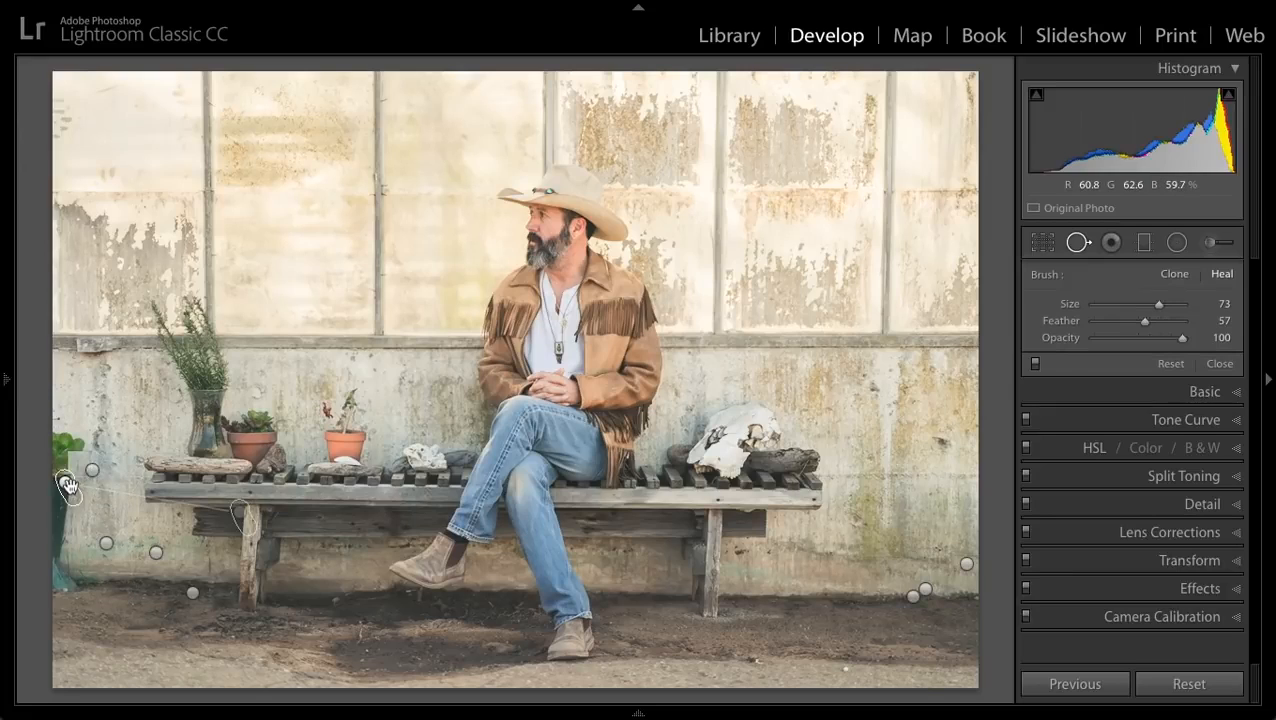
click(68, 485)
key(Delete)
- Paint a new heal stroke at size 77 over the left-edge plant, sourced from the wall beside it, and finish spot removal
click(72, 438)
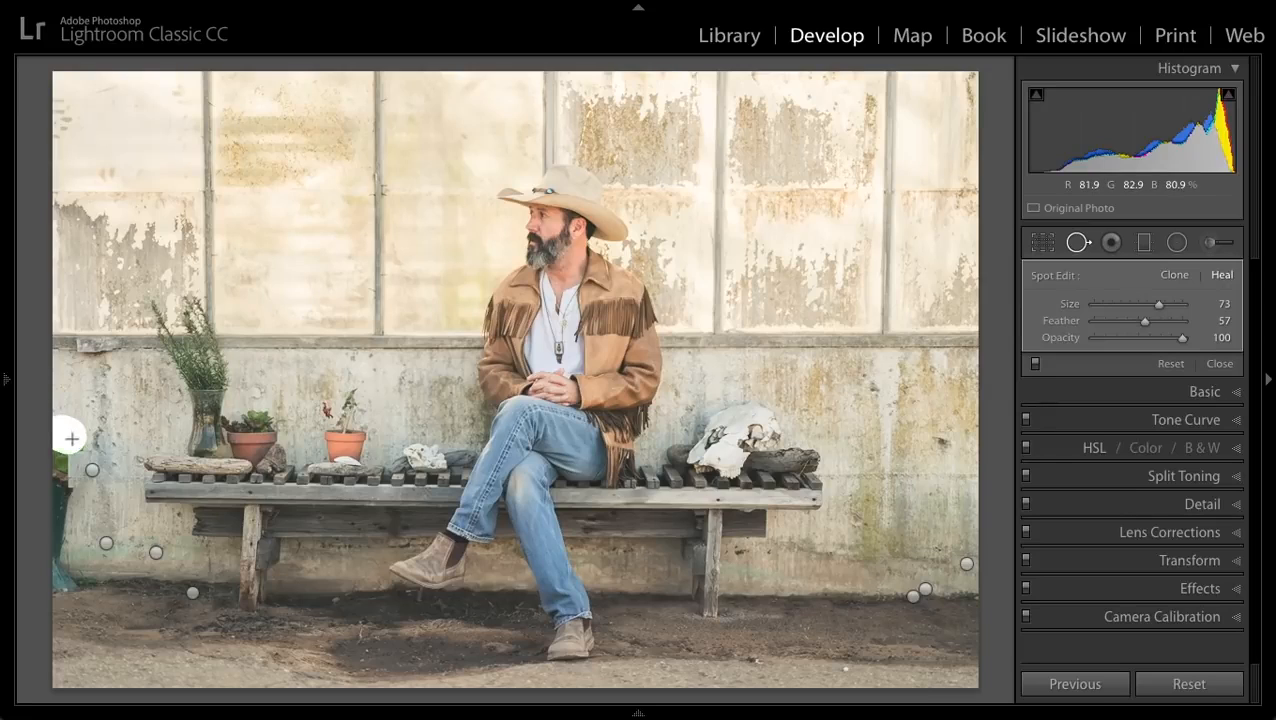
drag(72, 438, 58, 580)
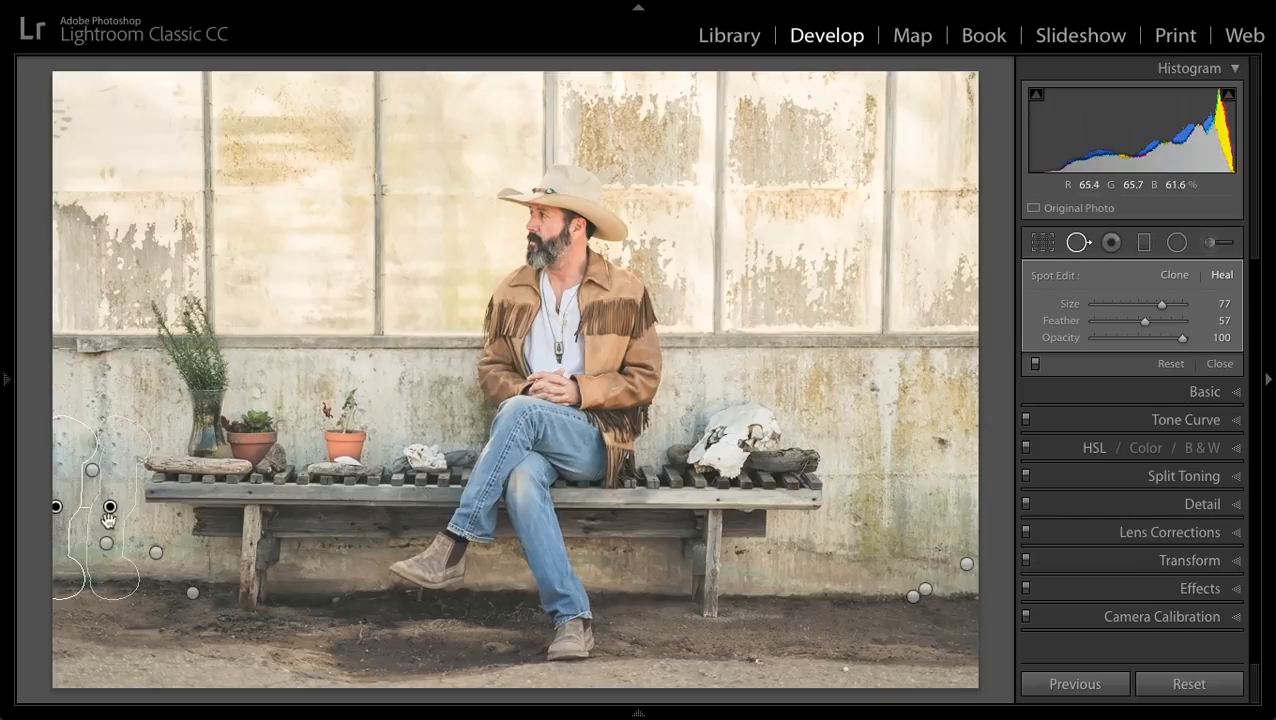
key(h)
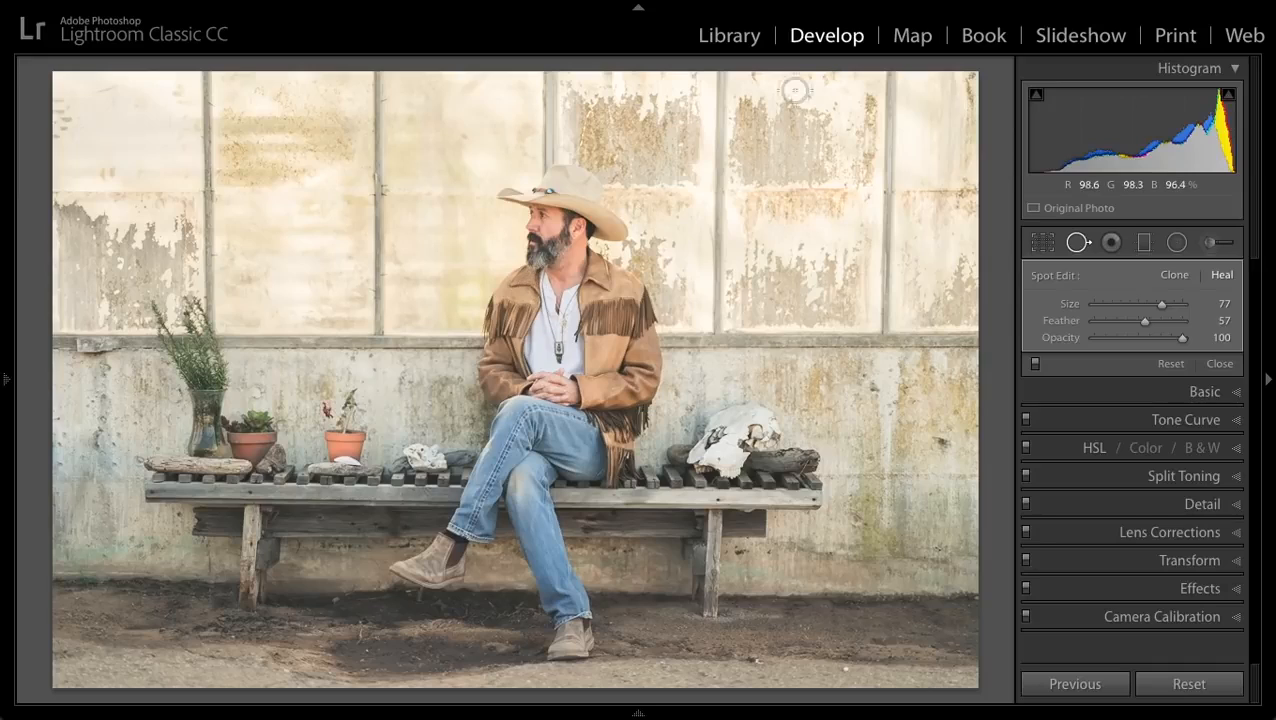
click(1218, 363)
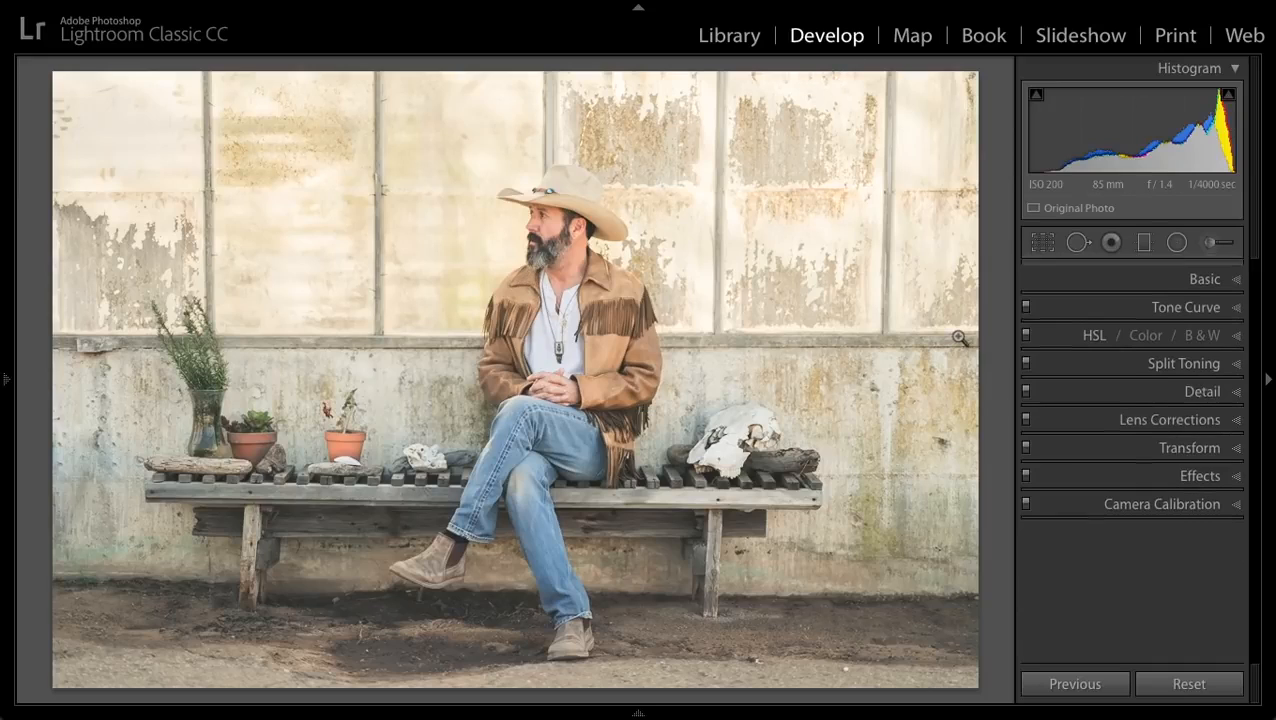
- Compare the finished edit with the original photo, both full-frame and in a split before/after view
key(backslash)
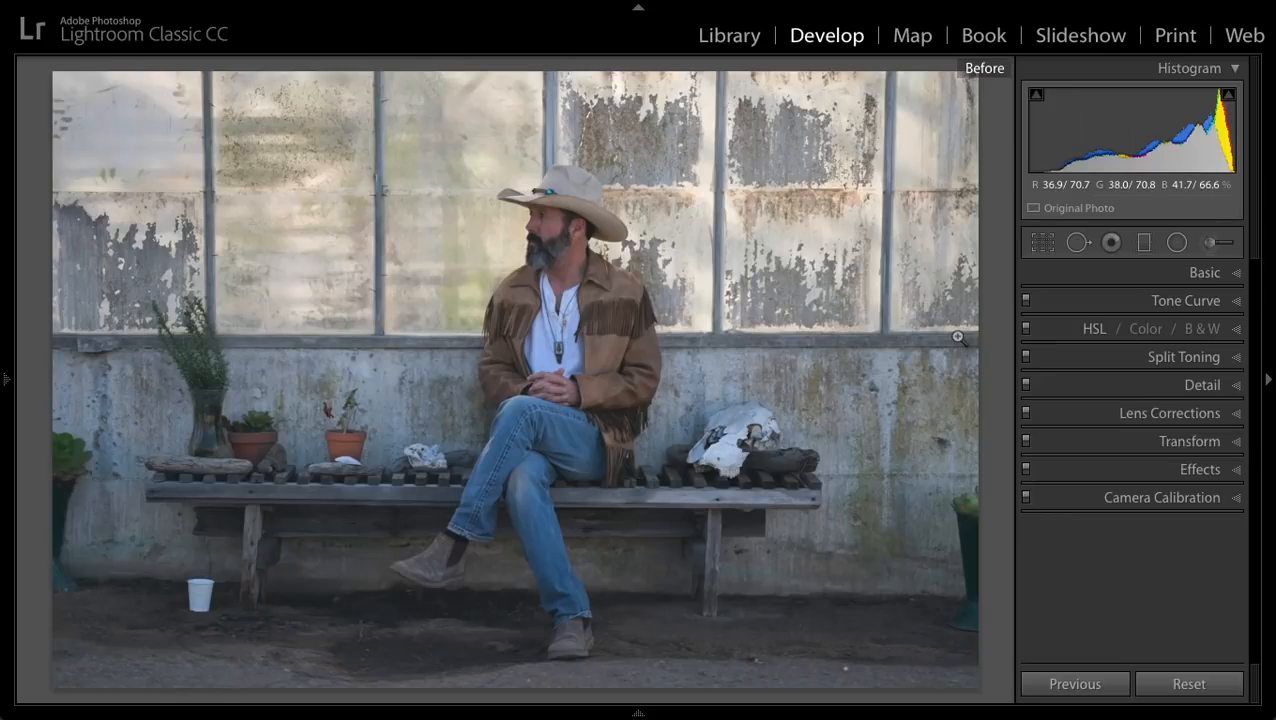
key(backslash)
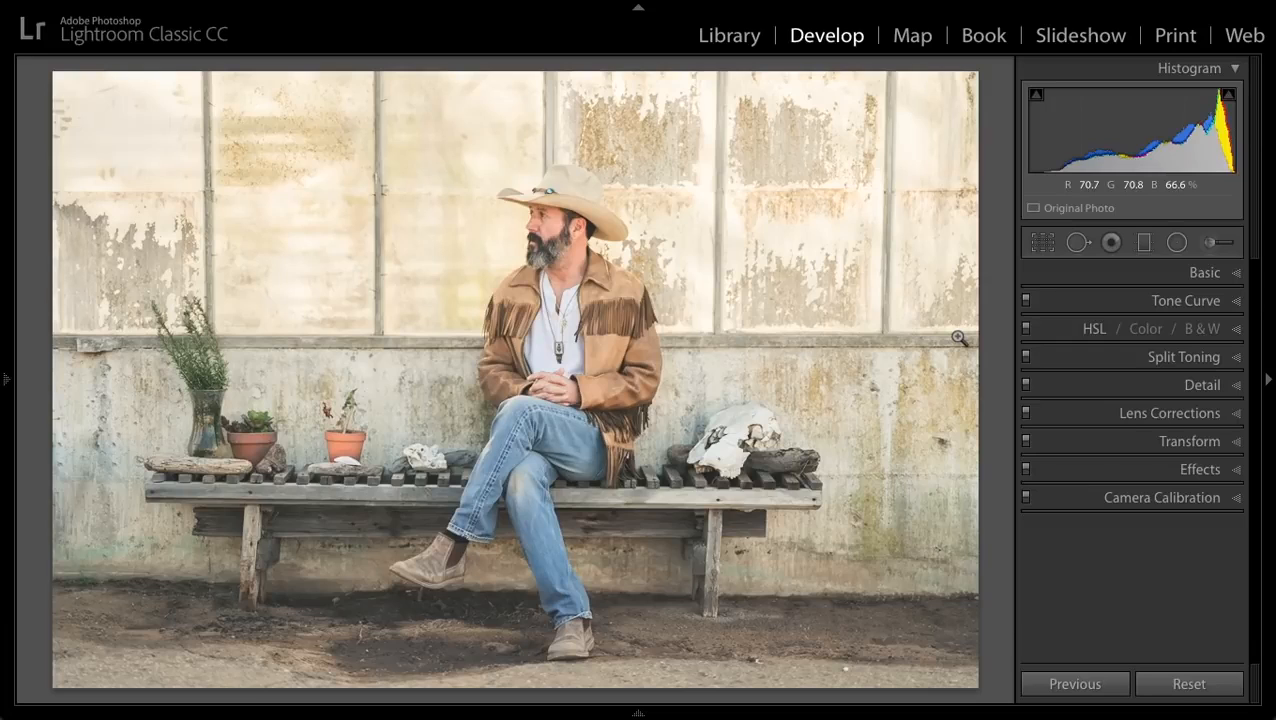
key(y)
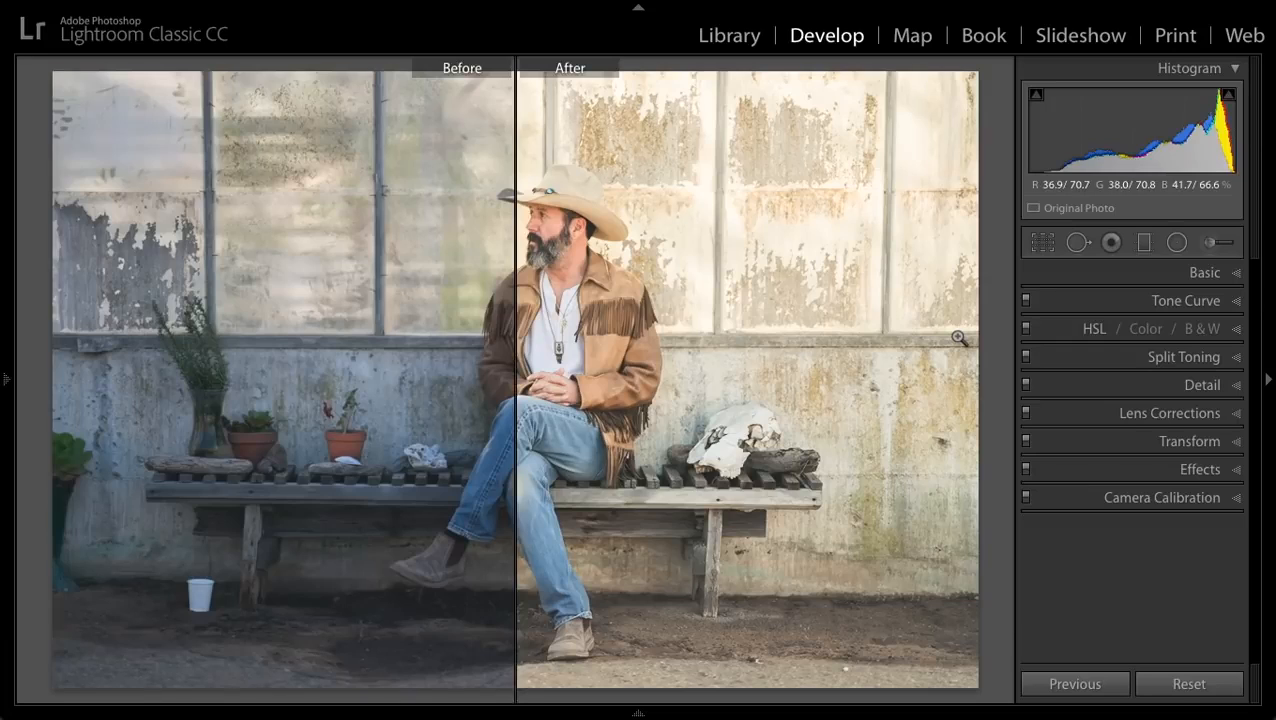
key(y)
key(backslash)
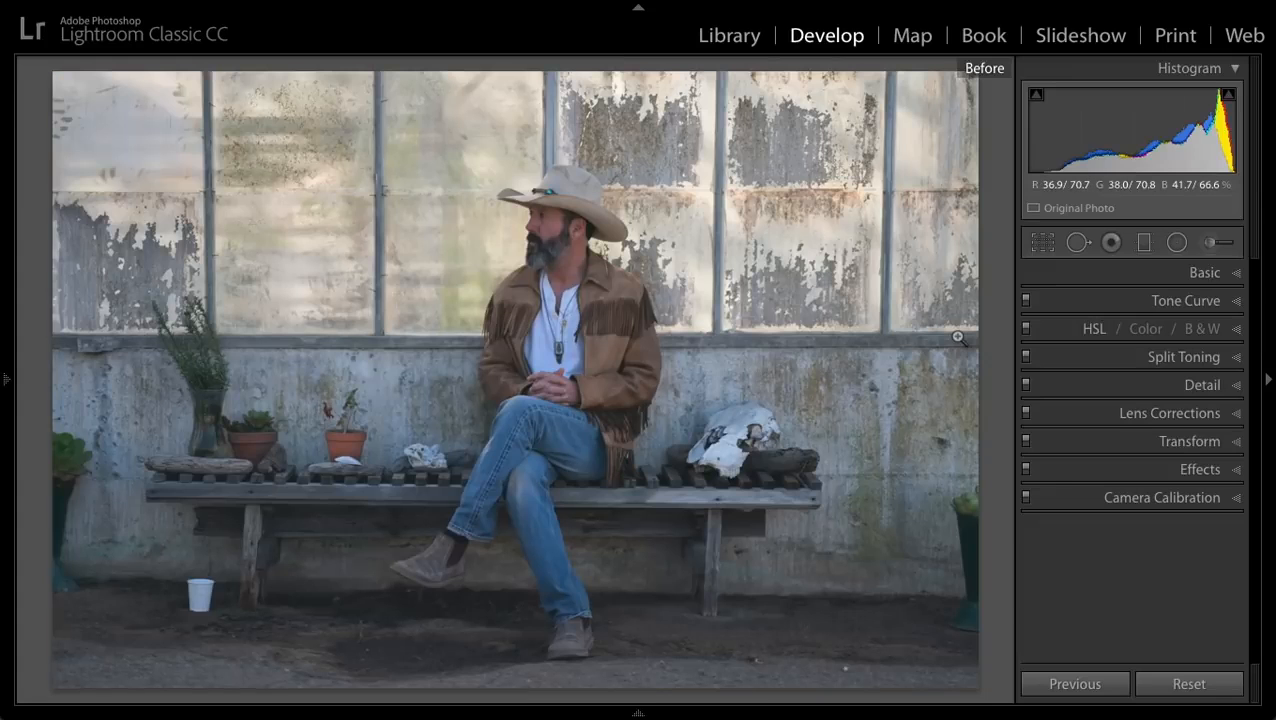
key(backslash)
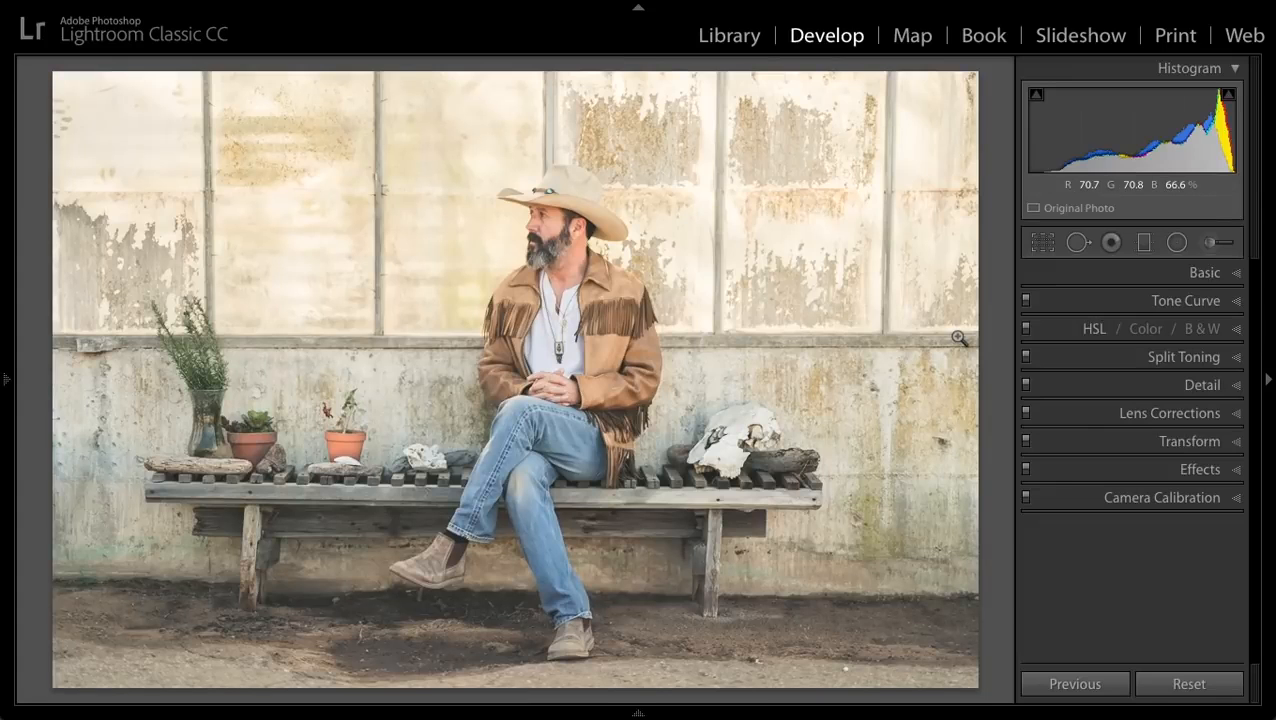